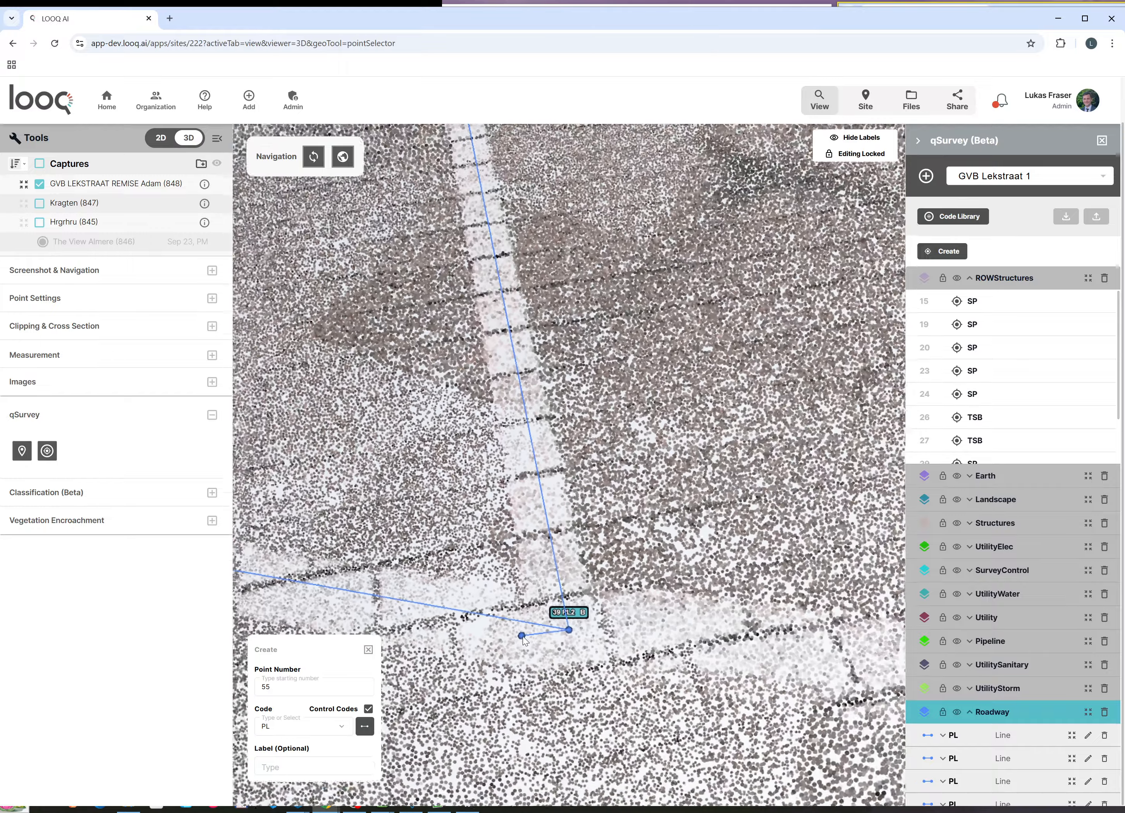
Step: Add PL6's final vertex at point 63 on the block strip's right end and finish the line
scroll(679, 657, "up", 10)
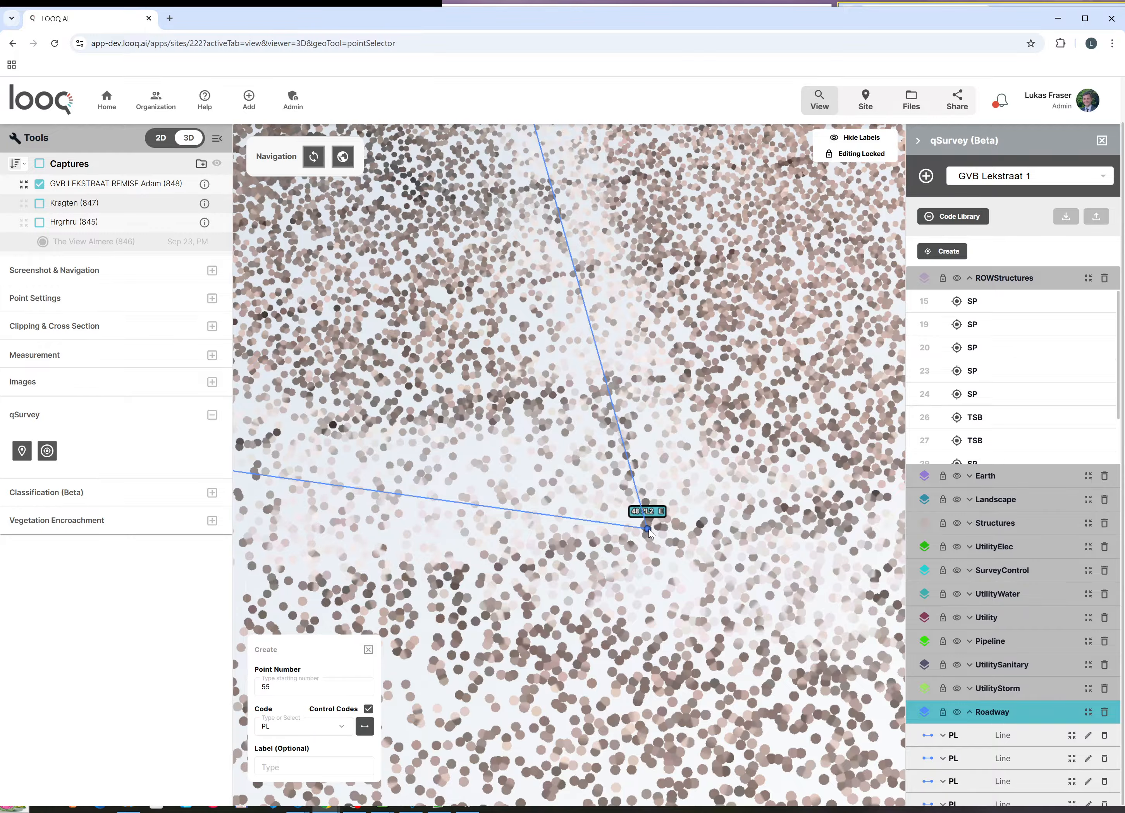
scroll(488, 554, "down", 10)
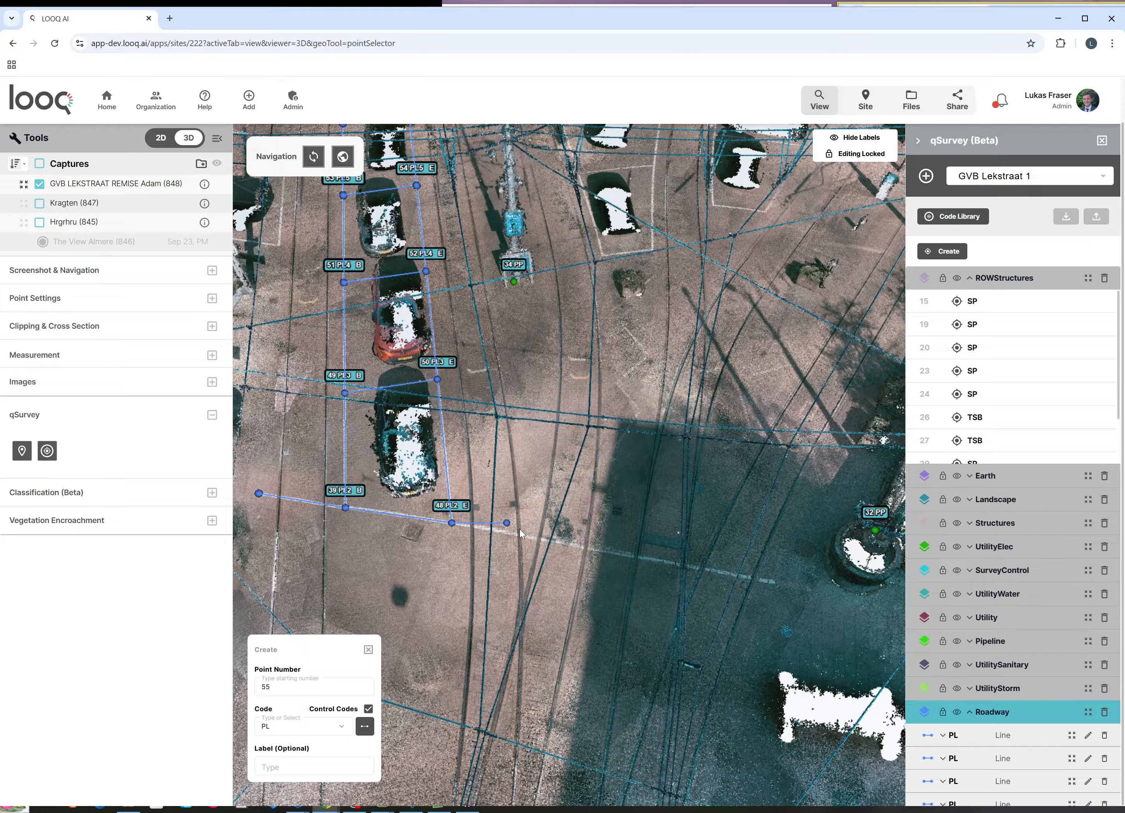
scroll(520, 529, "up", 10)
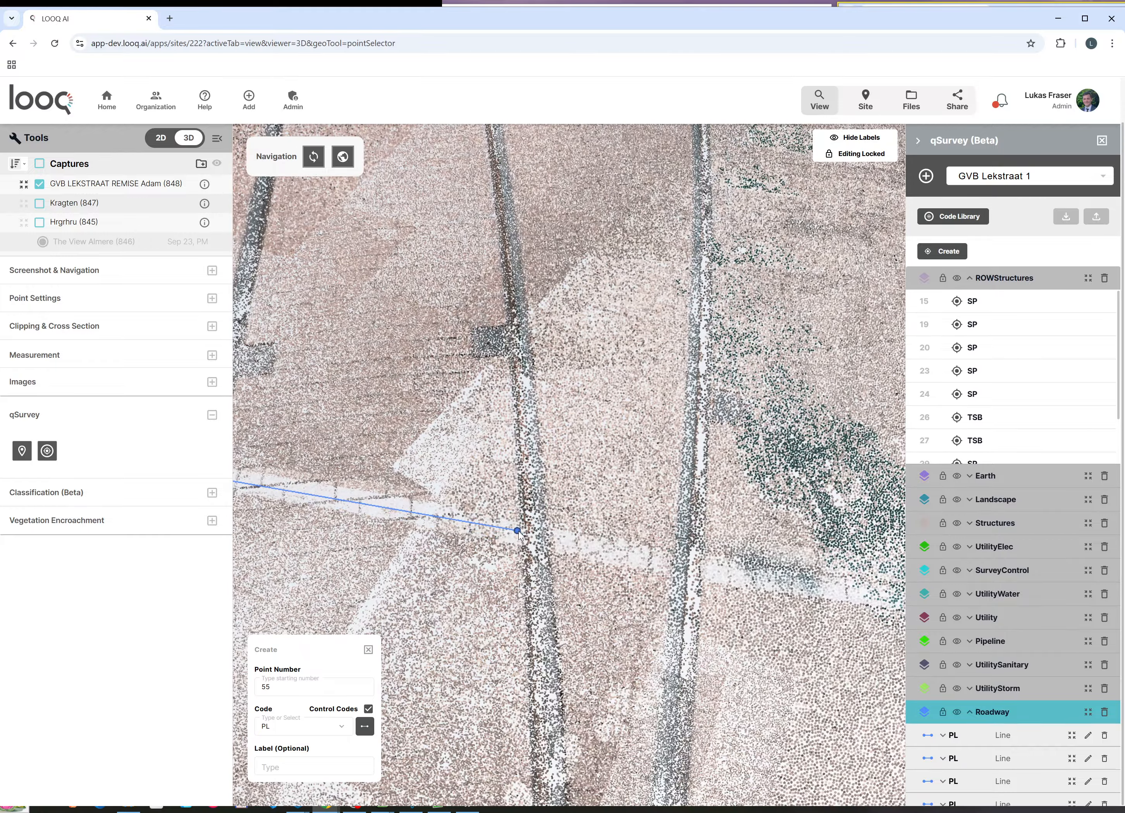
scroll(431, 516, "down", 4)
scroll(575, 543, "up", 5)
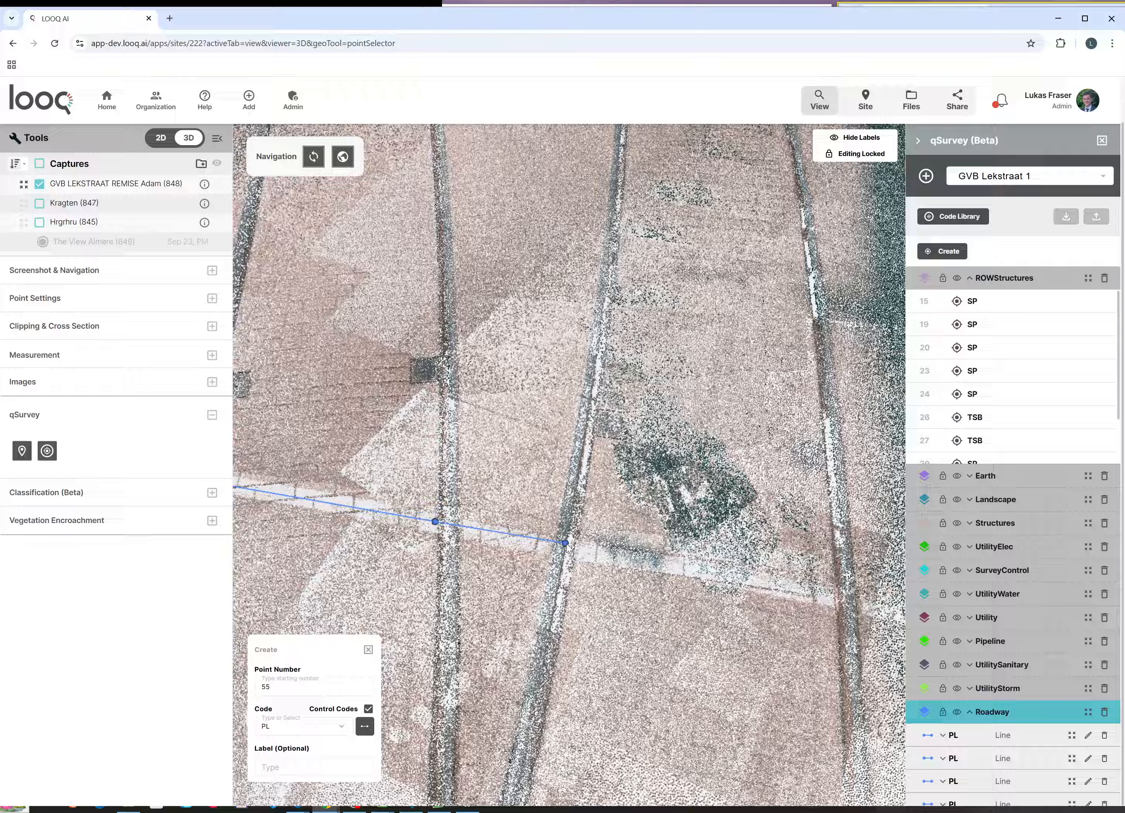
scroll(594, 555, "down", 5)
scroll(522, 545, "up", 8)
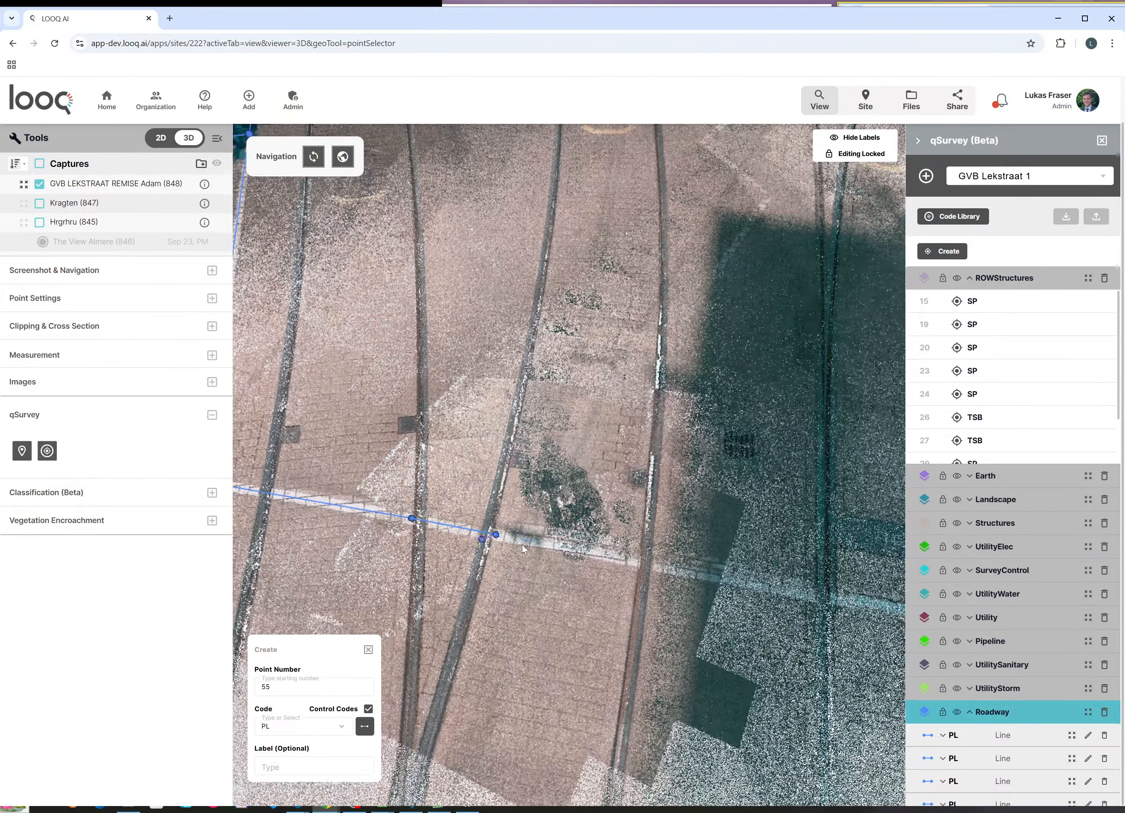
scroll(642, 562, "down", 5)
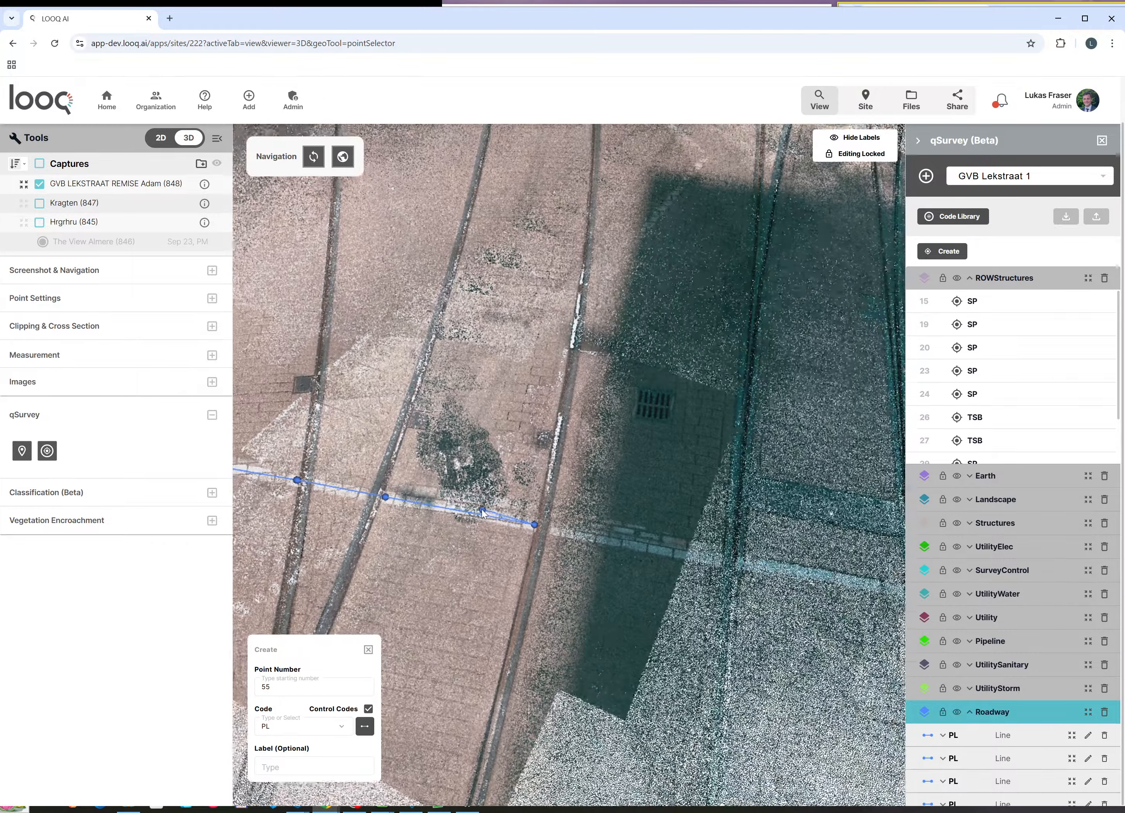
scroll(561, 526, "up", 7)
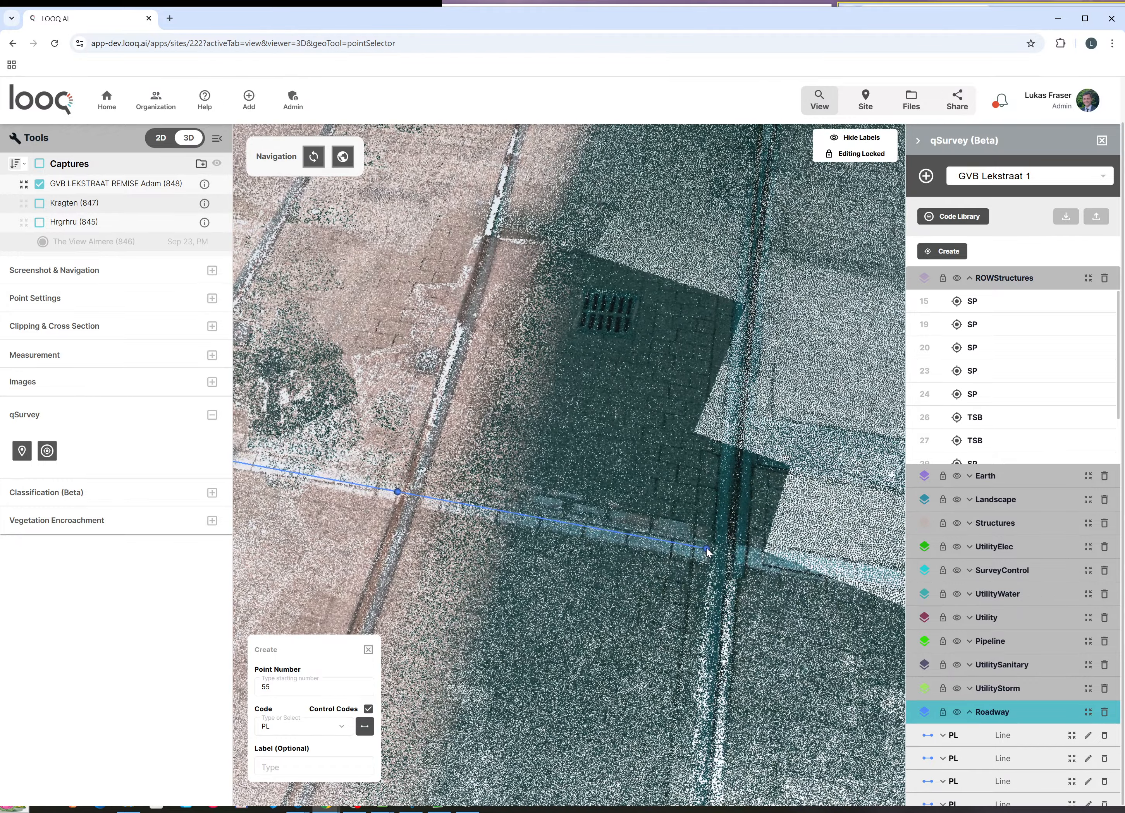
scroll(266, 490, "down", 5)
scroll(525, 533, "up", 7)
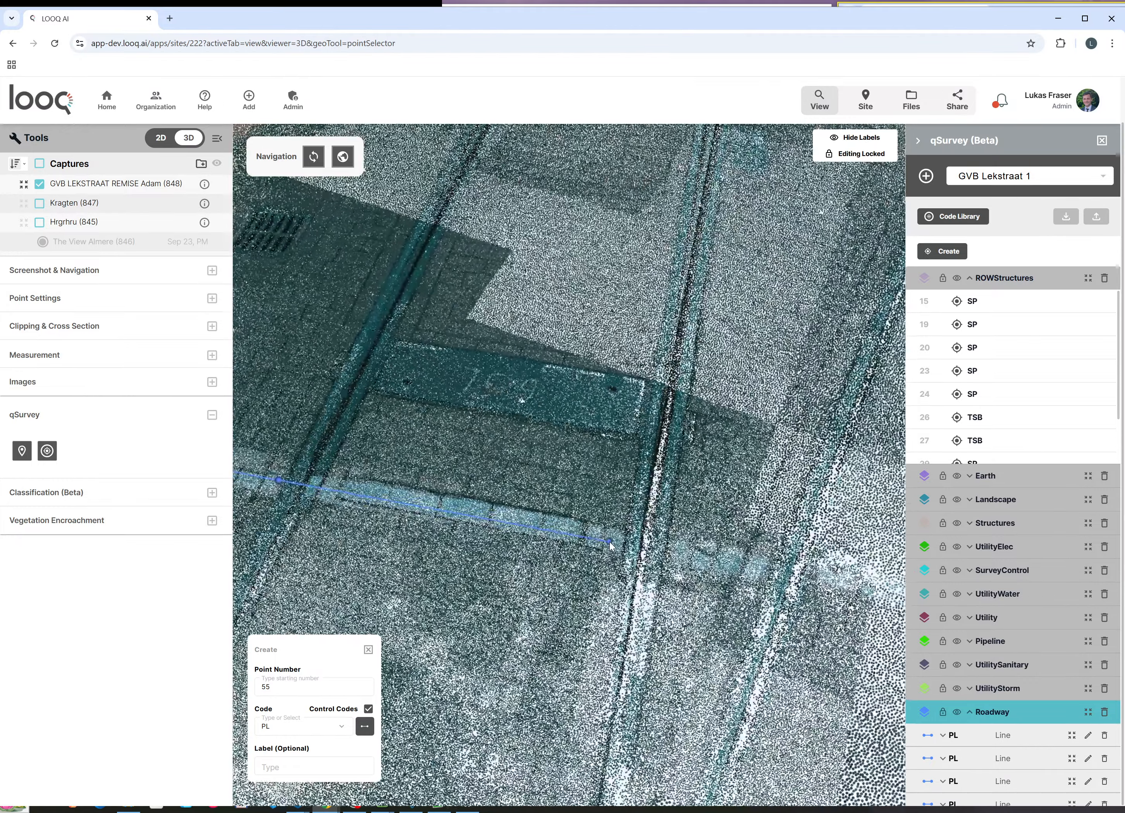
scroll(590, 572, "down", 5)
scroll(683, 529, "up", 7)
left_click(684, 529)
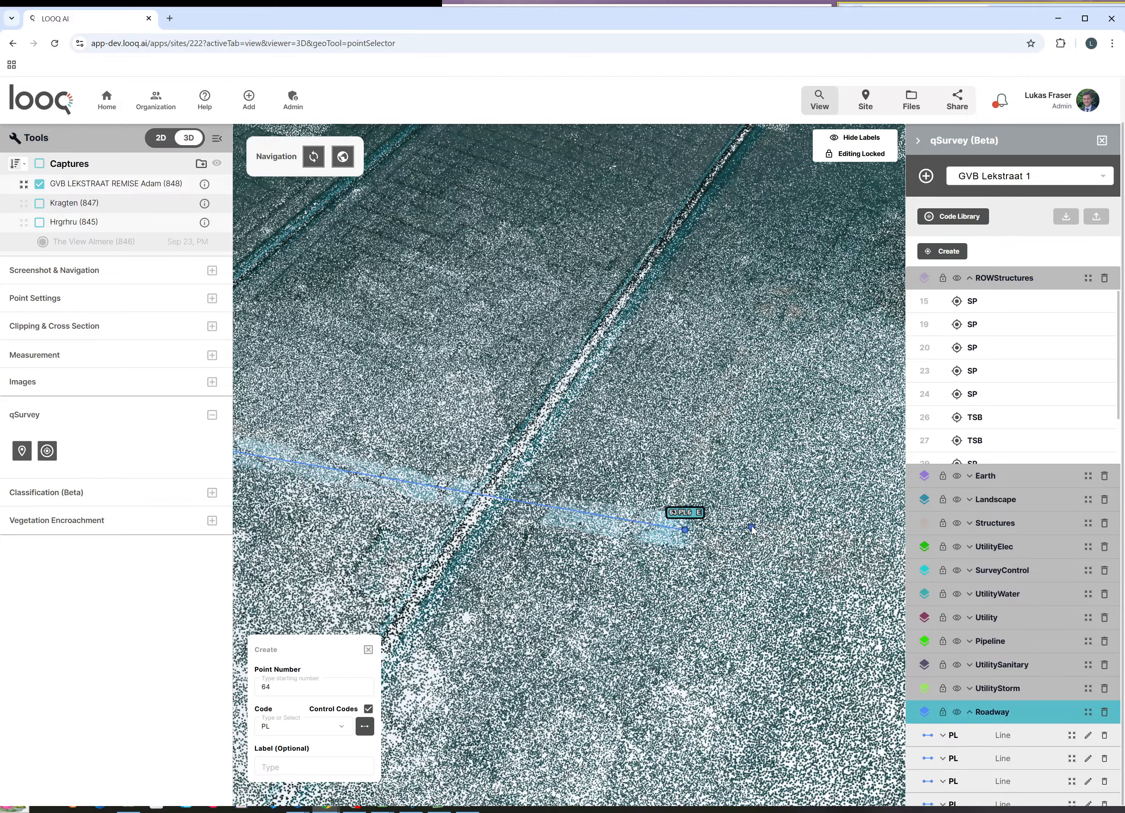
left_click(369, 650)
scroll(790, 571, "down", 10)
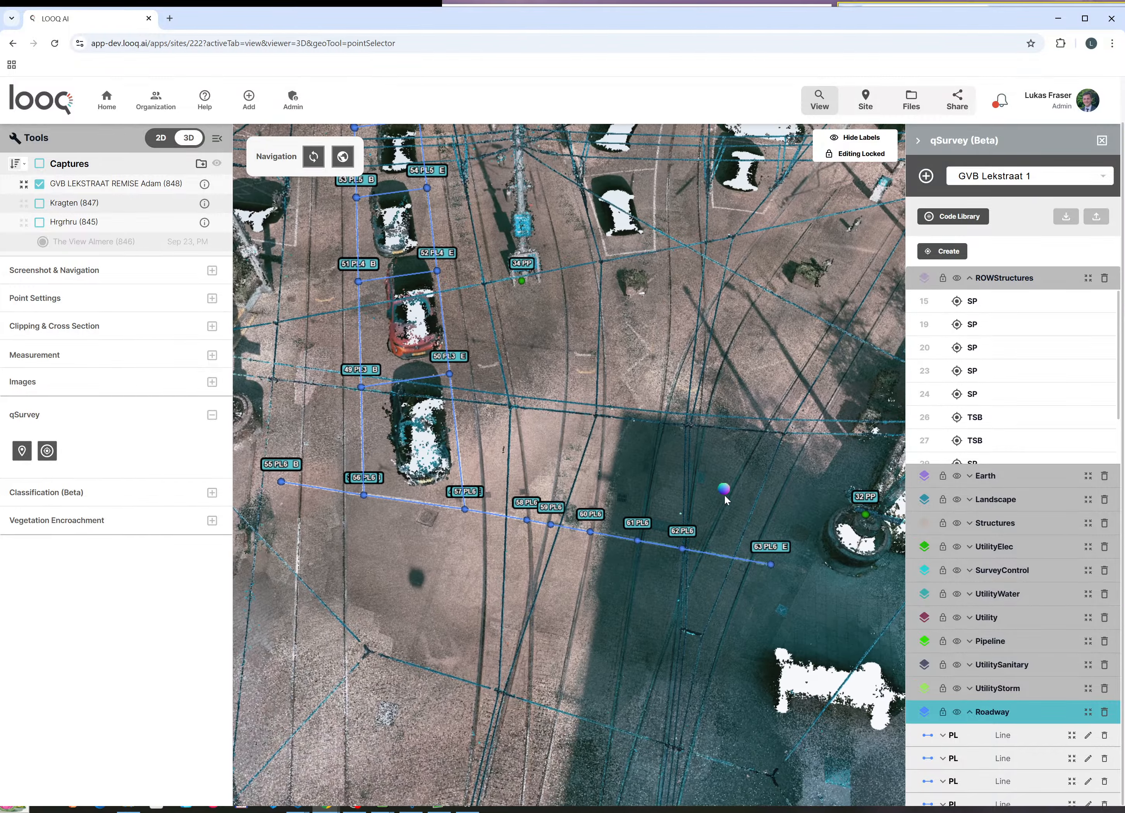
Step: Rotate the street view so PL6 slopes upward and collapse the ROWStructures group
right_click_drag(488, 579, 569, 508)
left_click_drag(568, 506, 653, 498)
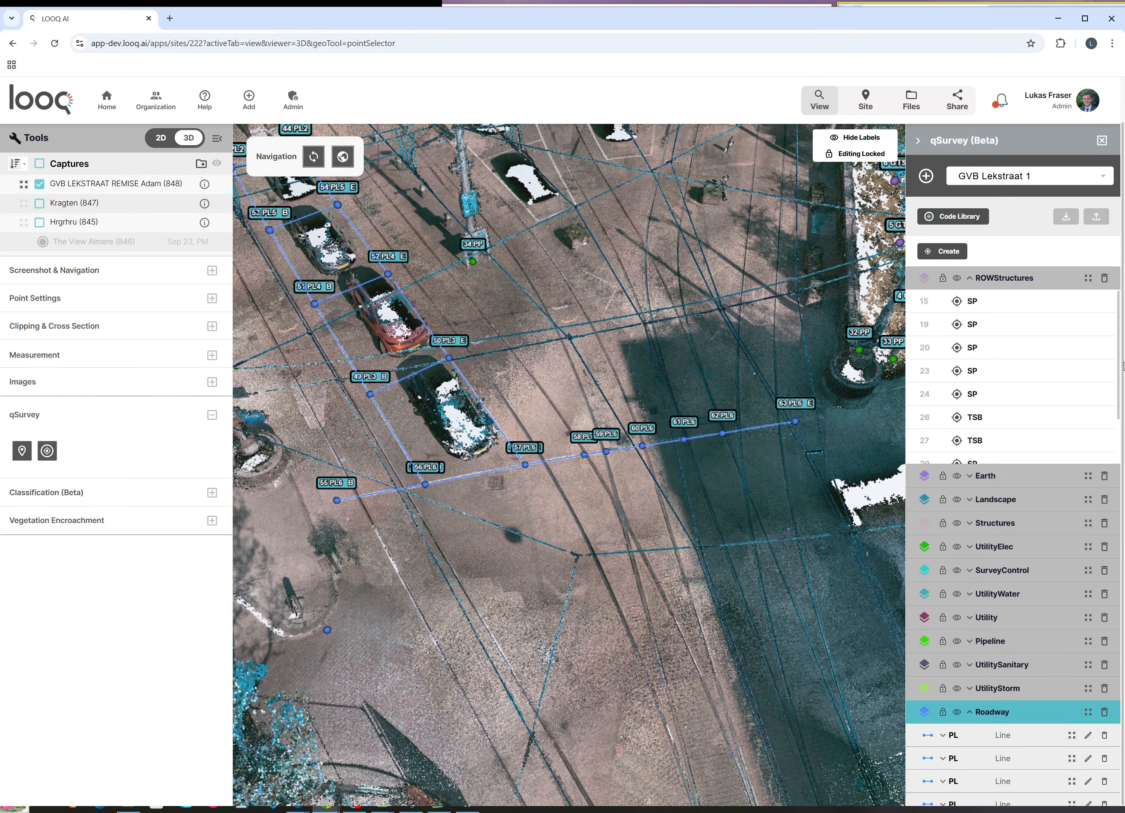
left_click_drag(1119, 377, 1121, 429)
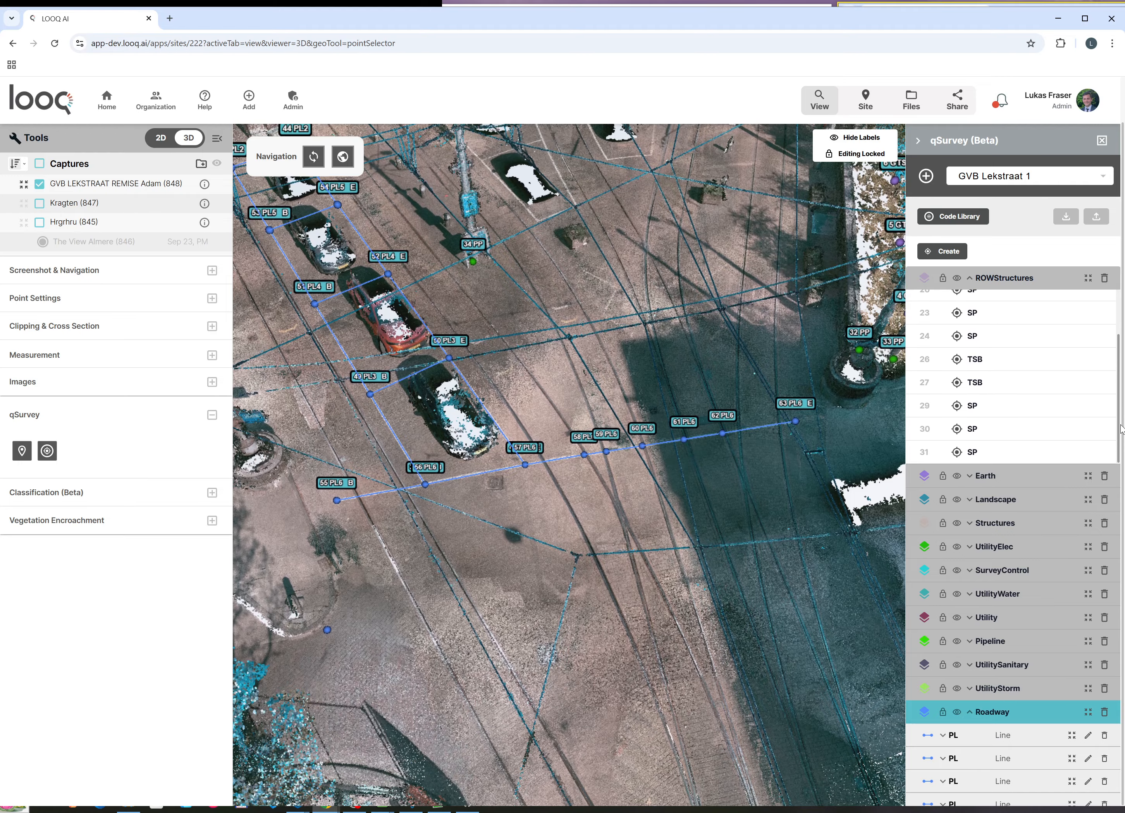
left_click(970, 279)
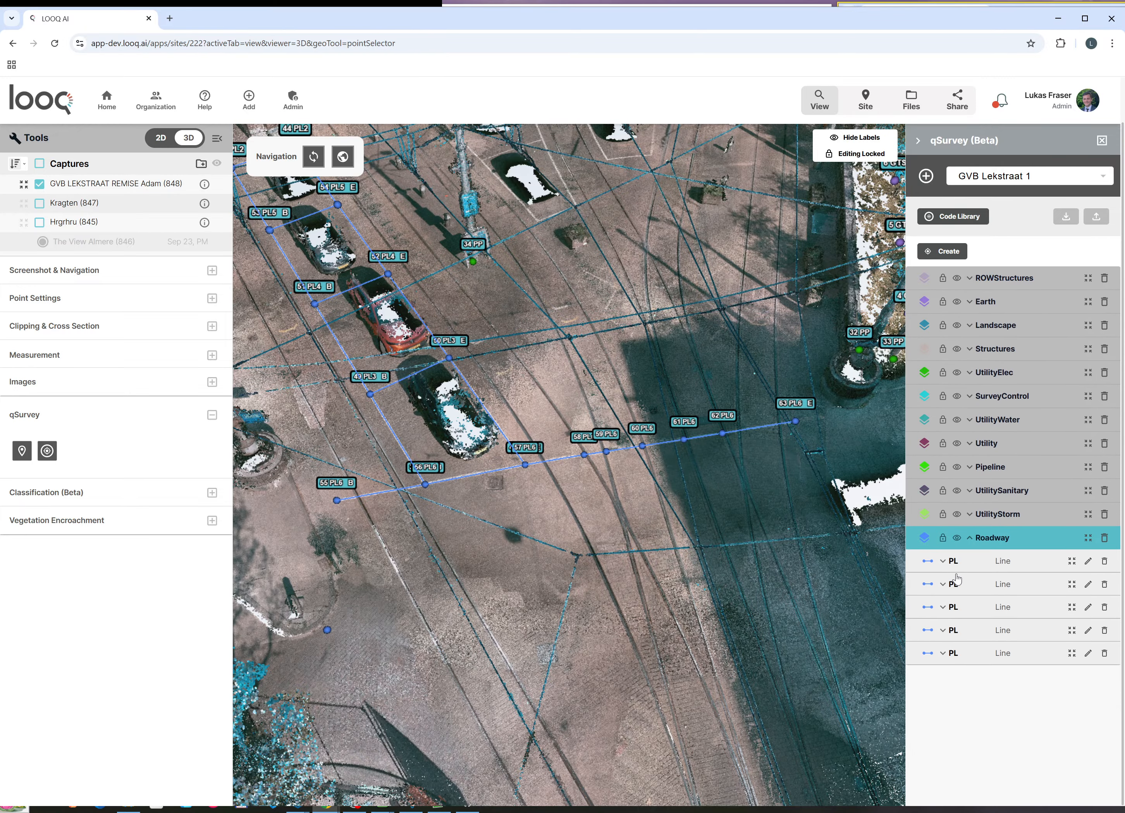
Step: Zoom to the PL6, PL5, PL4 and PL3 lines in turn, then return to an overview
left_click(1074, 653)
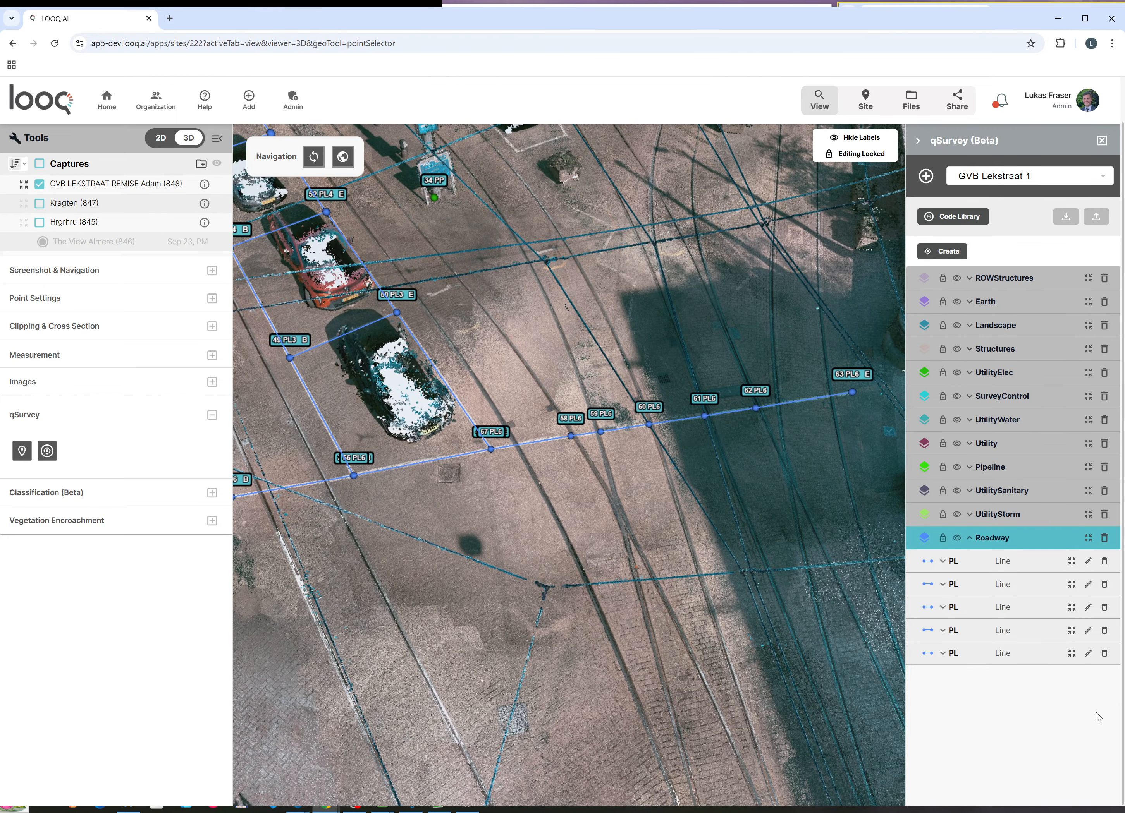
left_click(1071, 630)
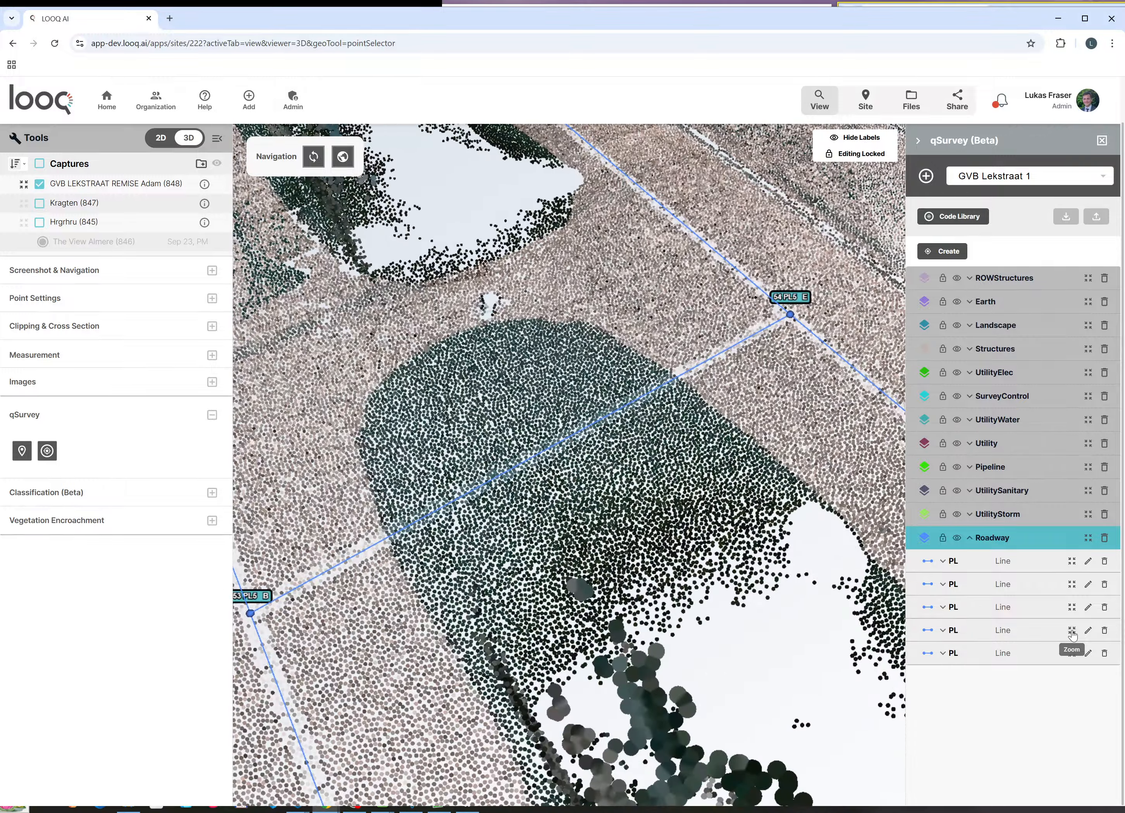
left_click(1072, 606)
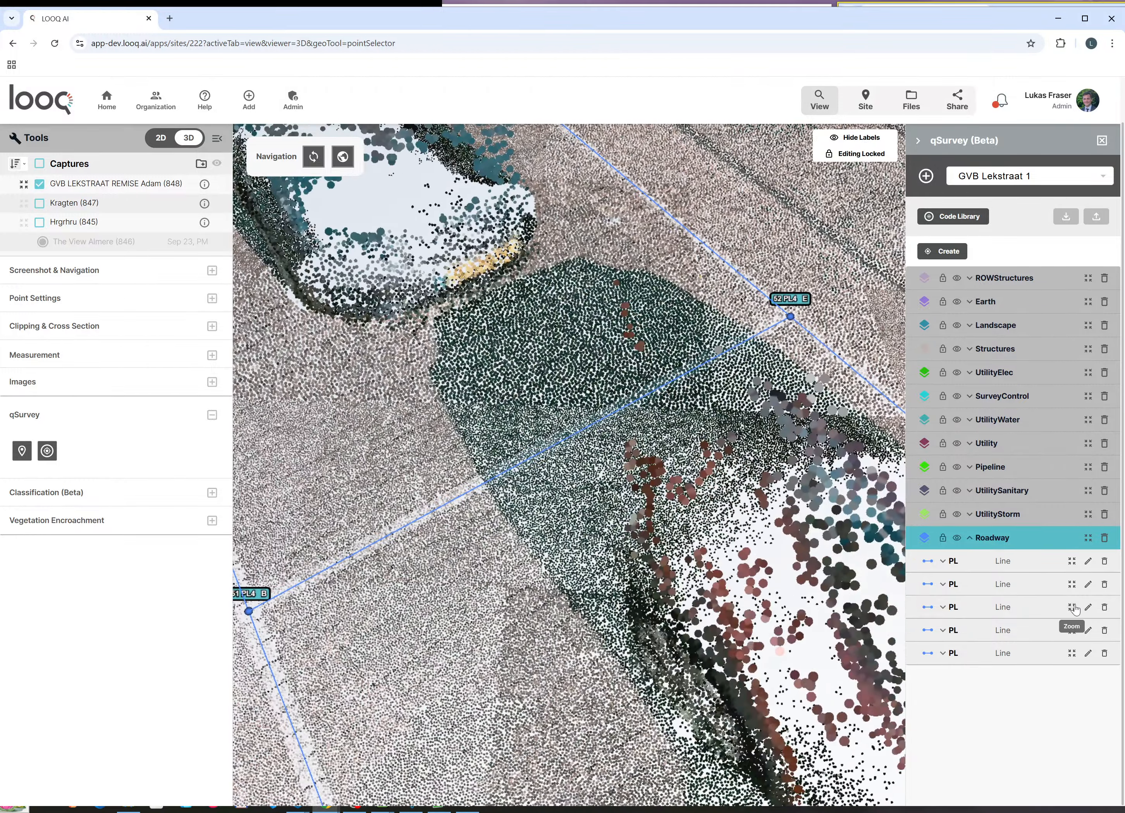
left_click(1071, 585)
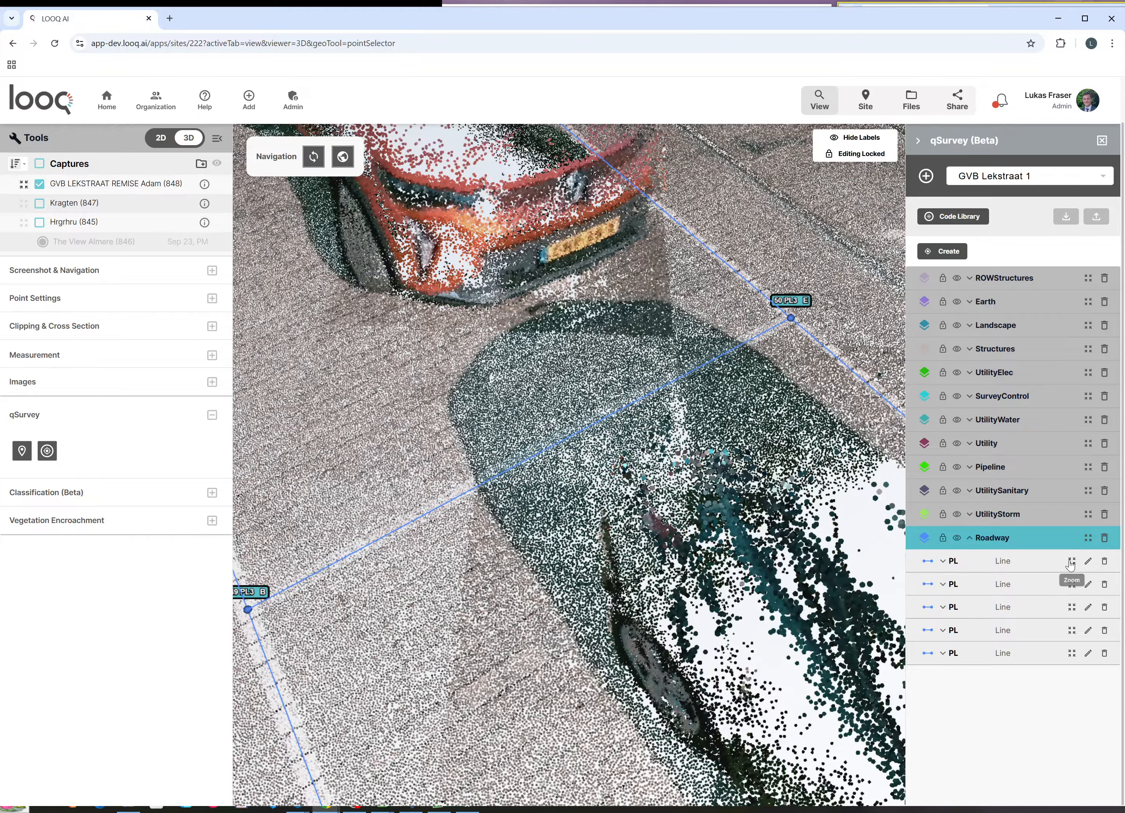
left_click(1072, 562)
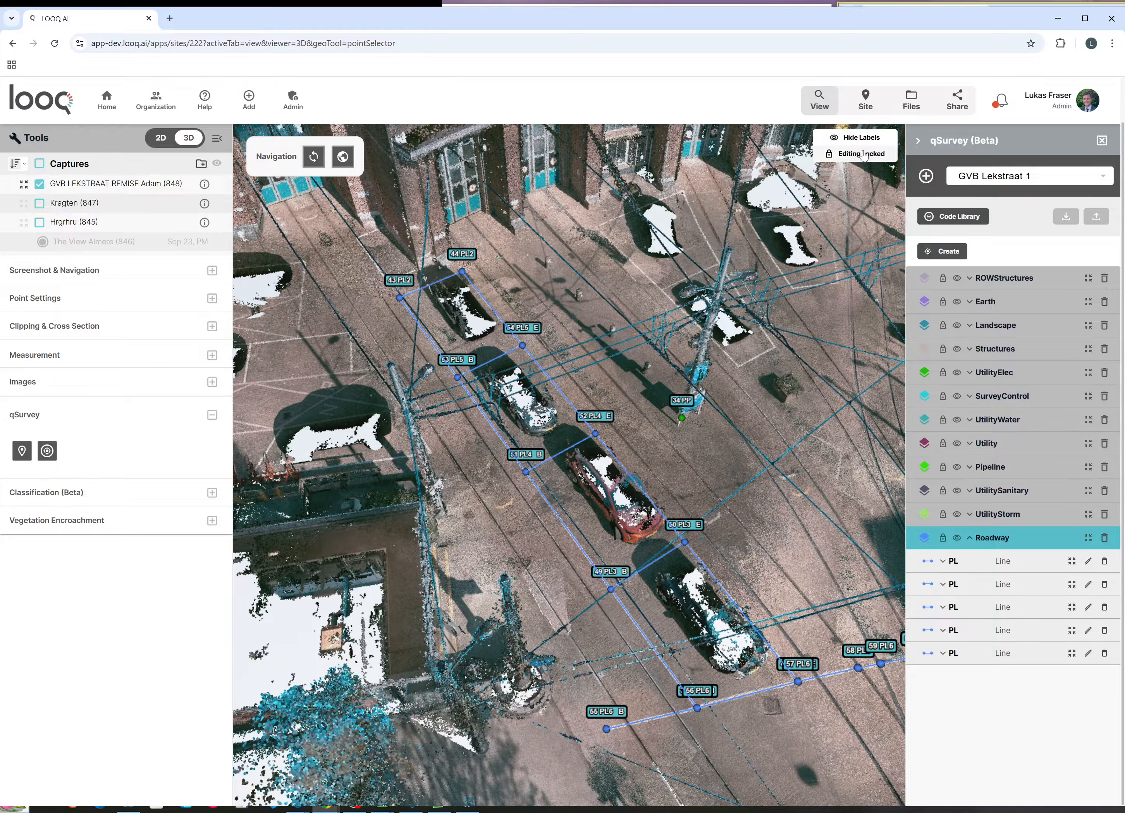
left_click_drag(745, 700, 702, 551)
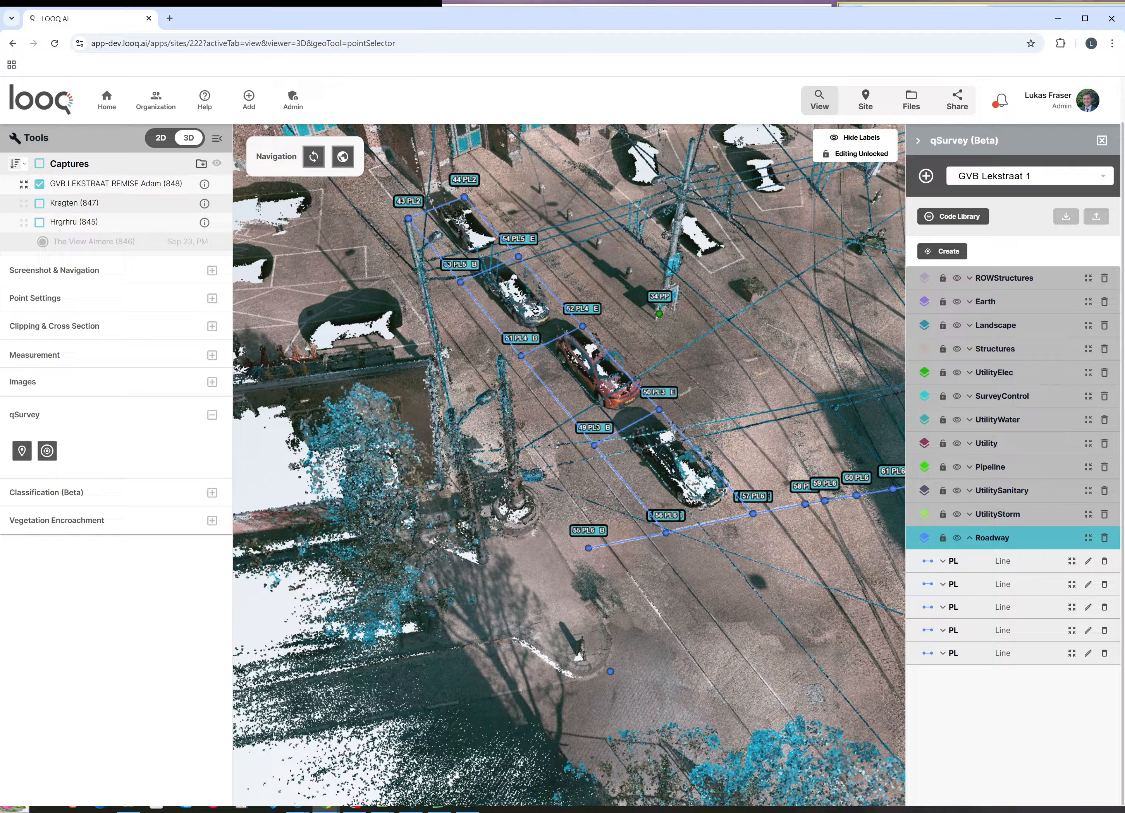
left_click(586, 548)
scroll(586, 550, "up", 10)
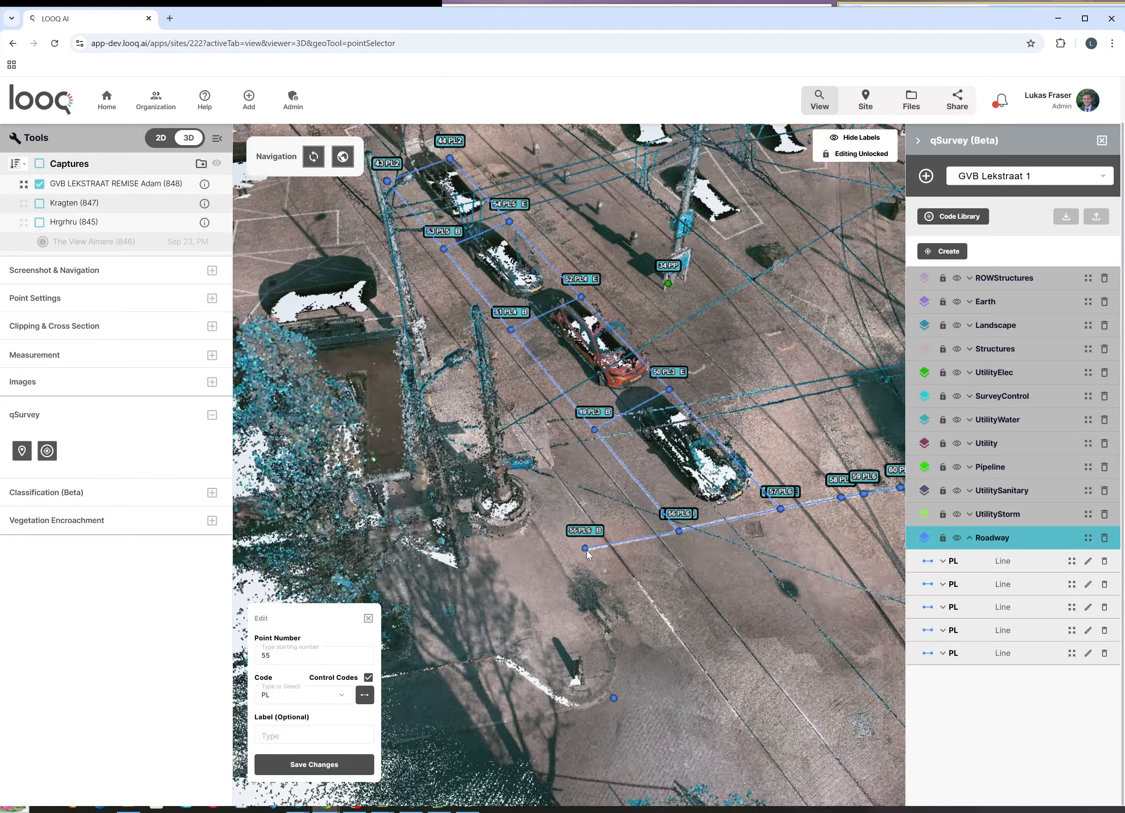
scroll(545, 536, "up", 3)
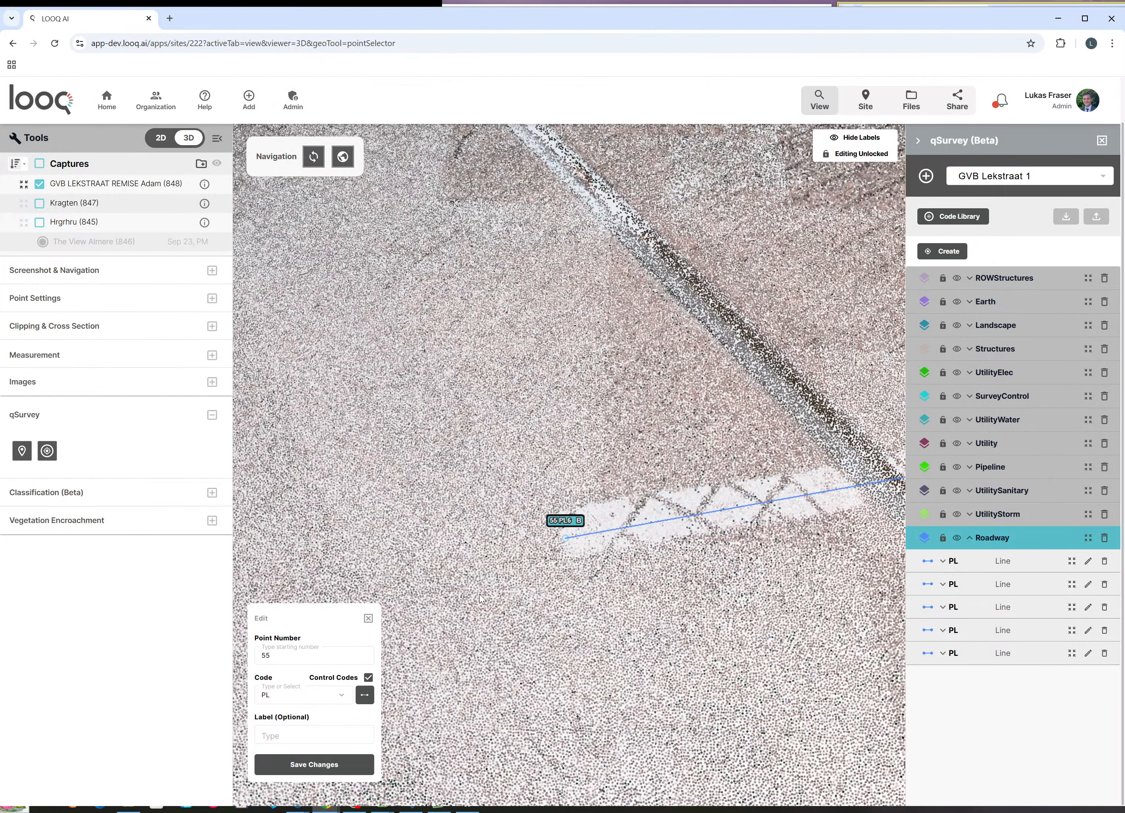
left_click(367, 619)
scroll(465, 574, "down", 8)
scroll(563, 454, "down", 3)
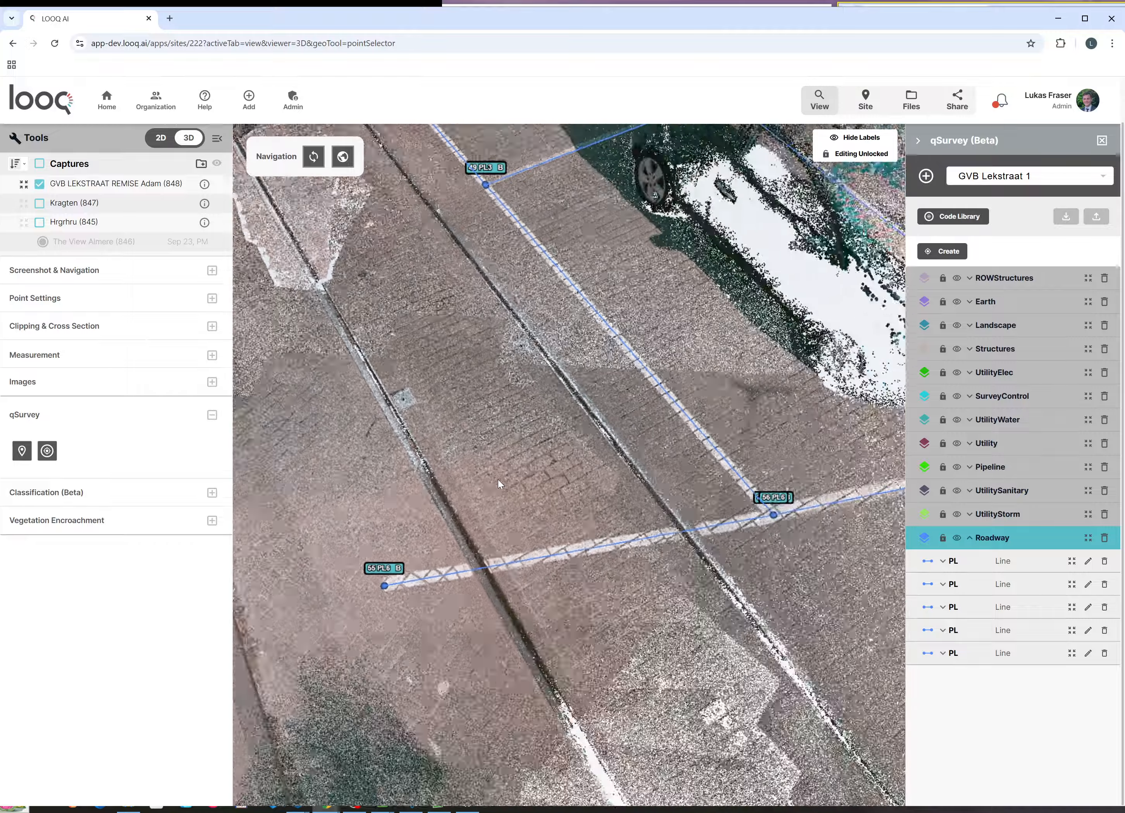
scroll(458, 665, "down", 5)
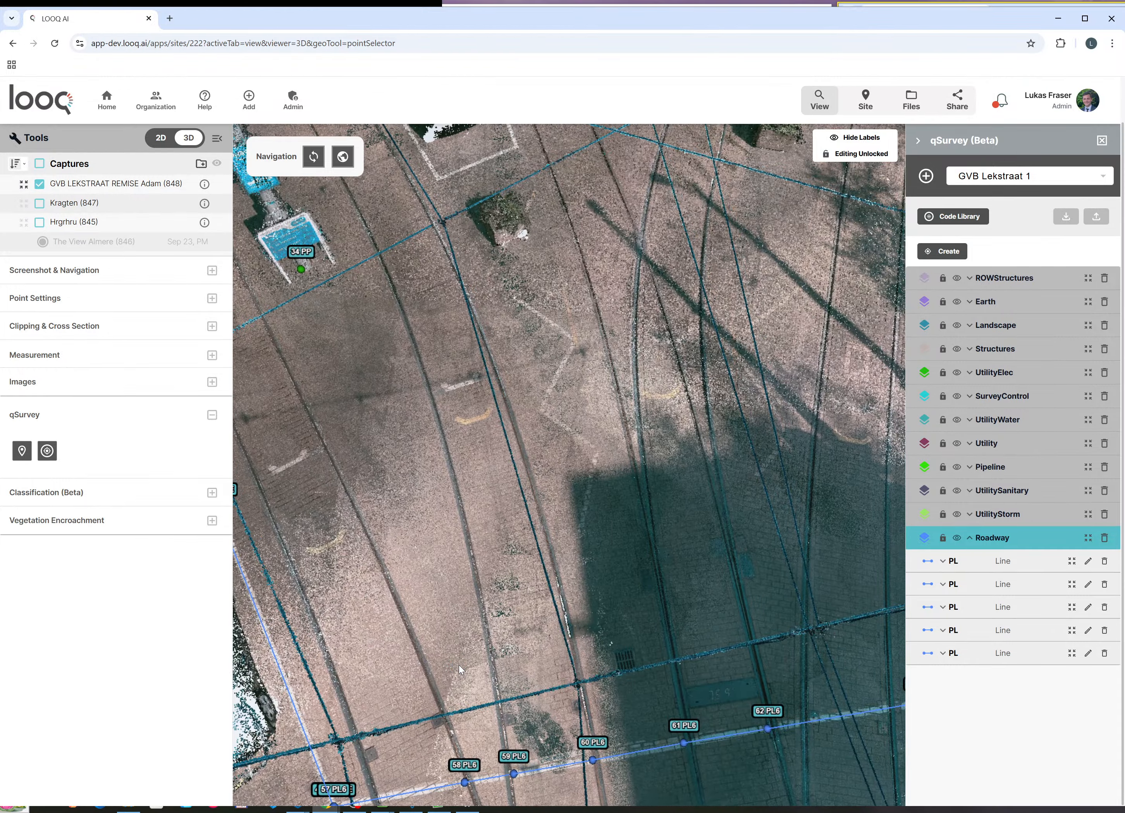
scroll(503, 439, "up", 10)
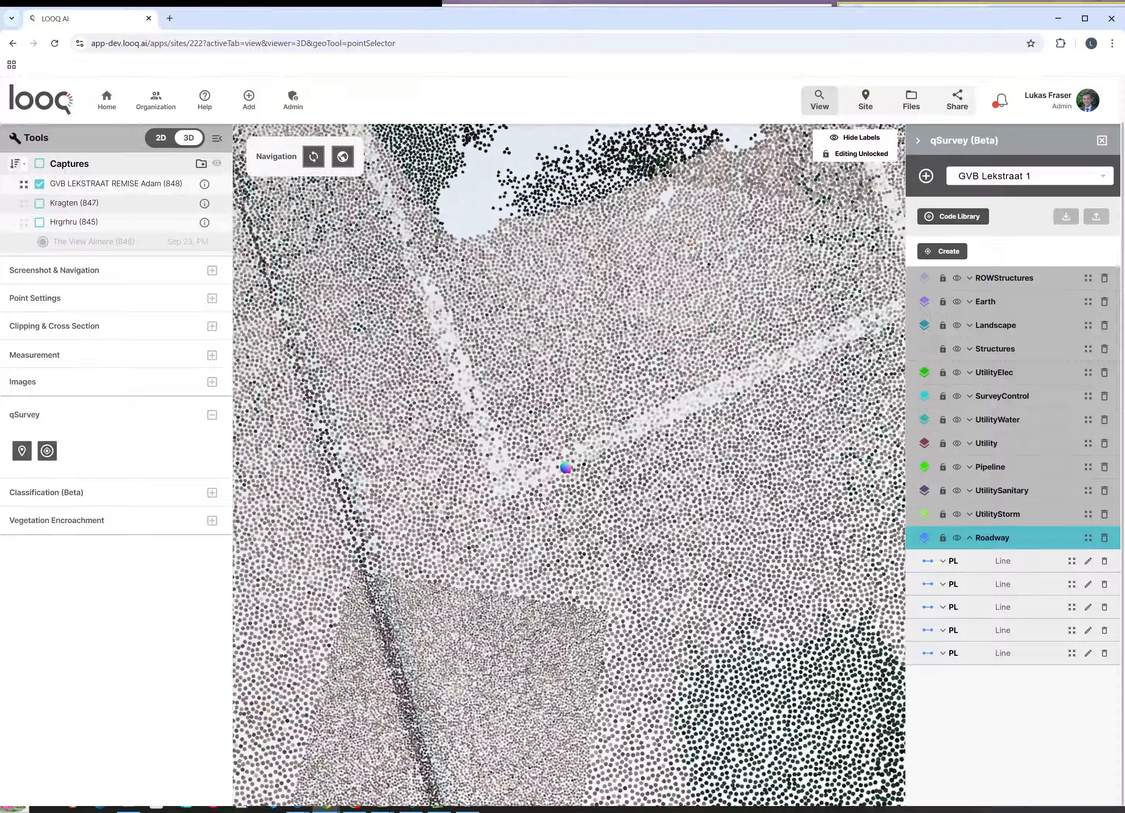
right_click_drag(539, 505, 511, 555)
left_click_drag(526, 516, 531, 574)
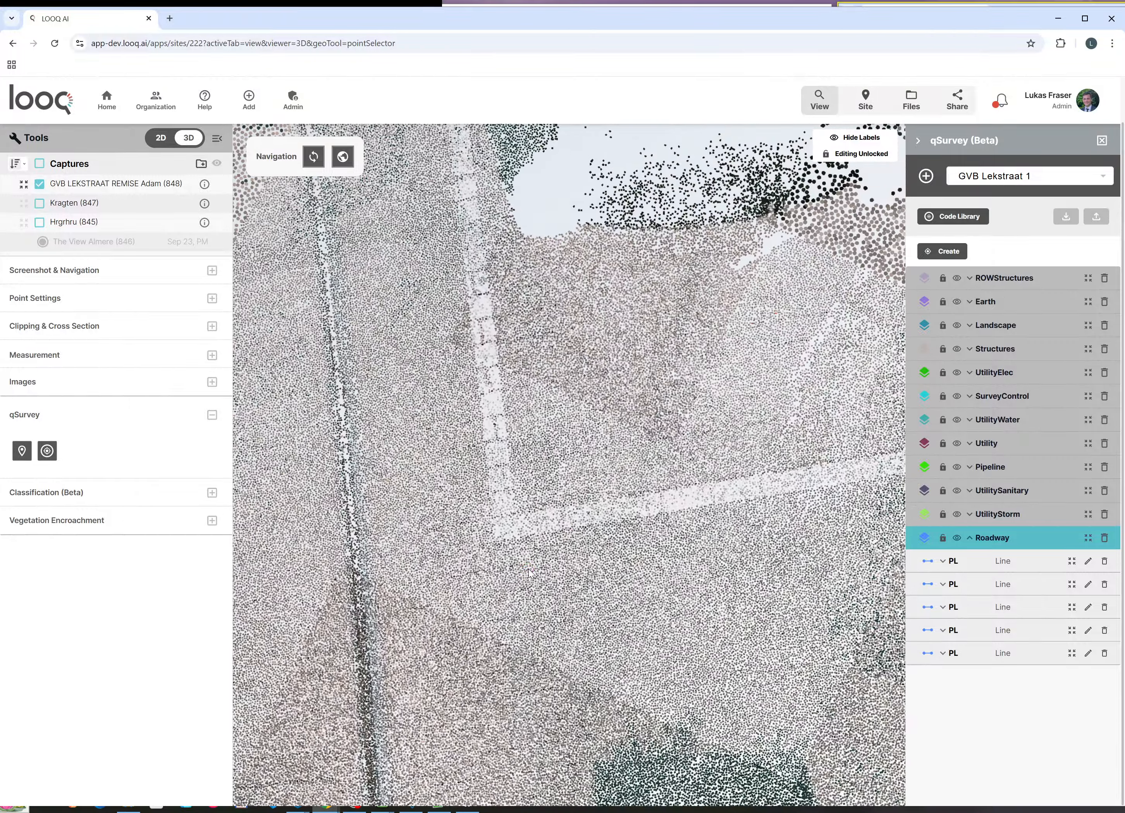
Step: Start a new PL line at point 64 with vertices up the bay's white painted line
left_click(953, 255)
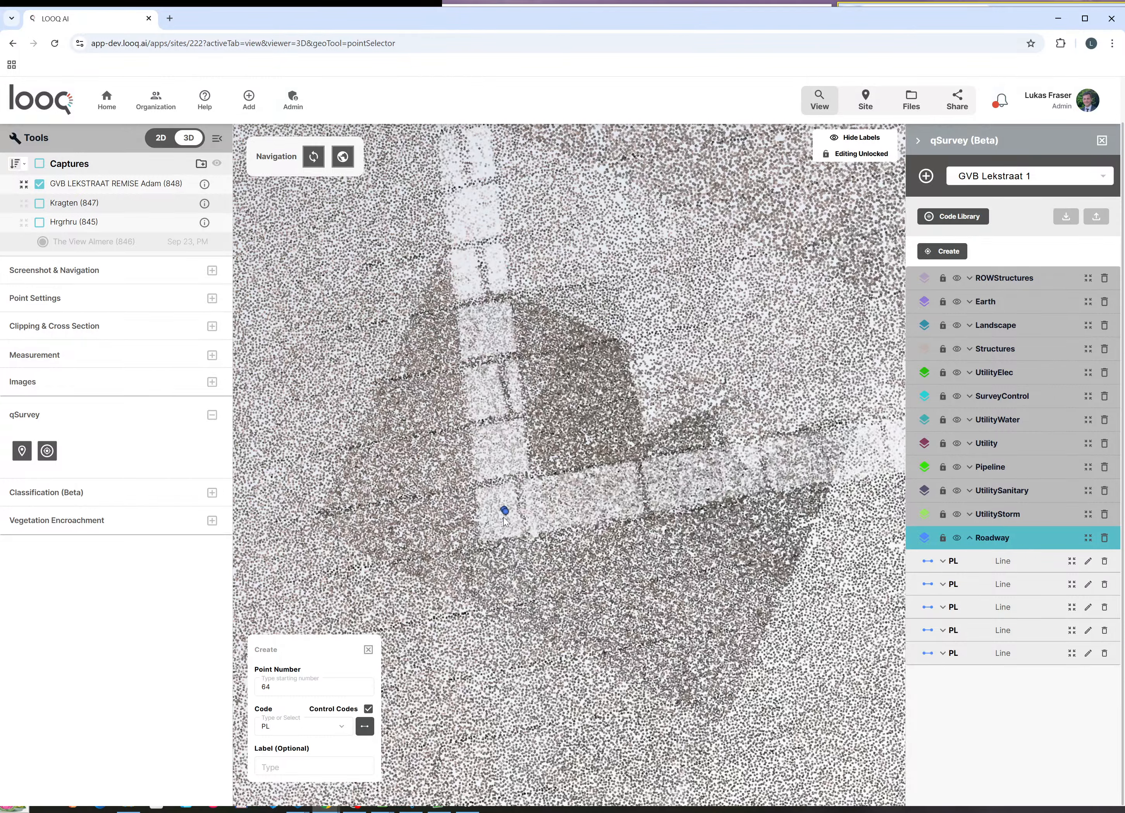
left_click(525, 603)
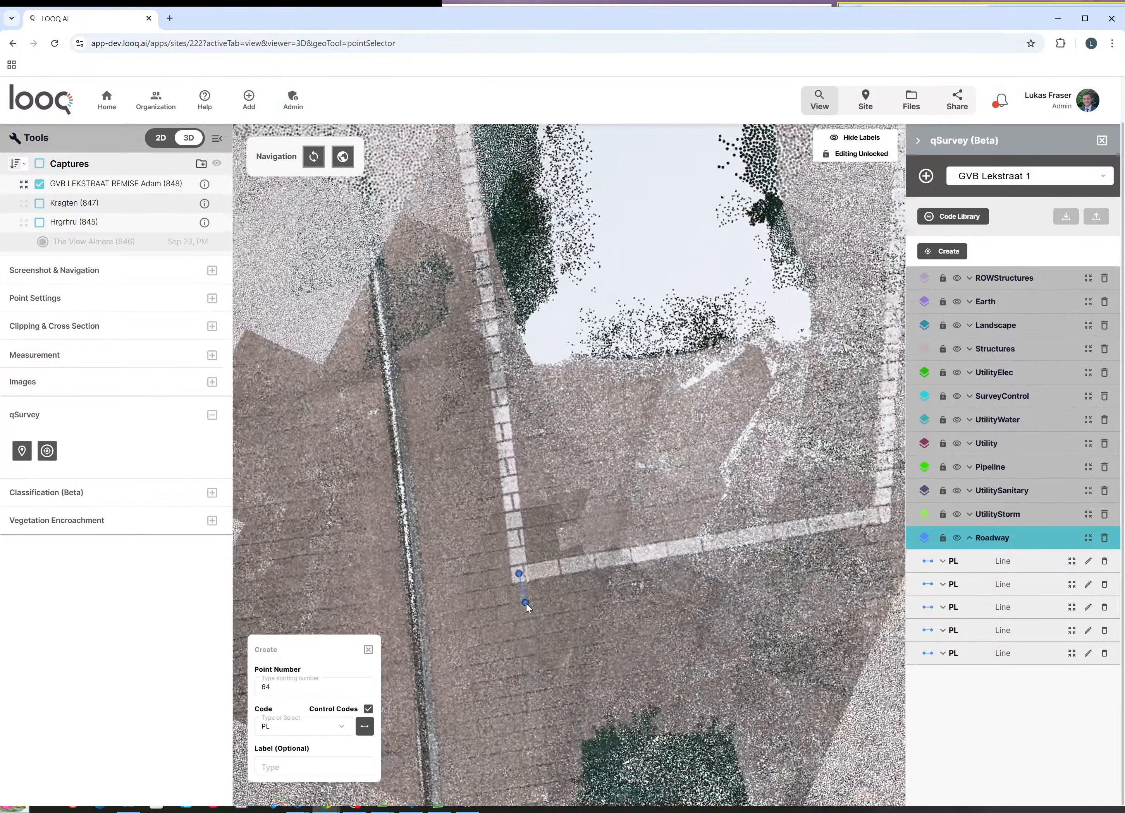
scroll(525, 604, "down", 6)
scroll(497, 449, "up", 5)
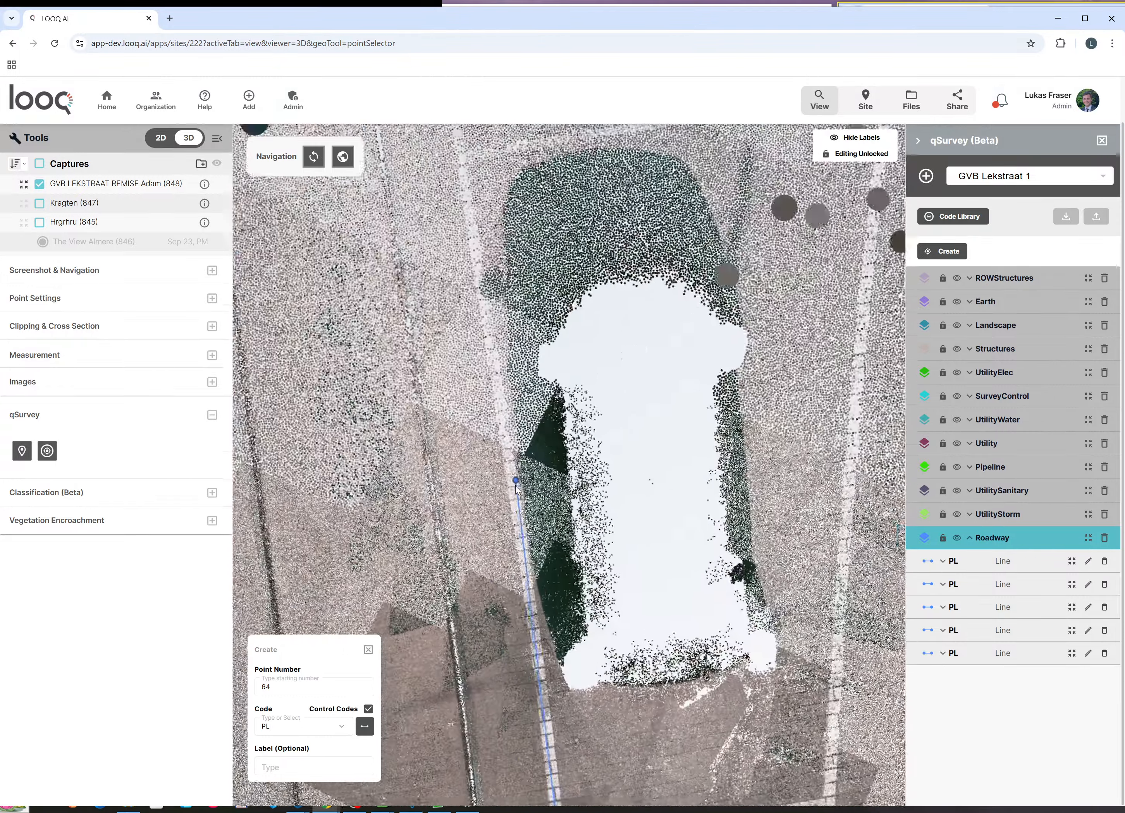
scroll(517, 487, "up", 3)
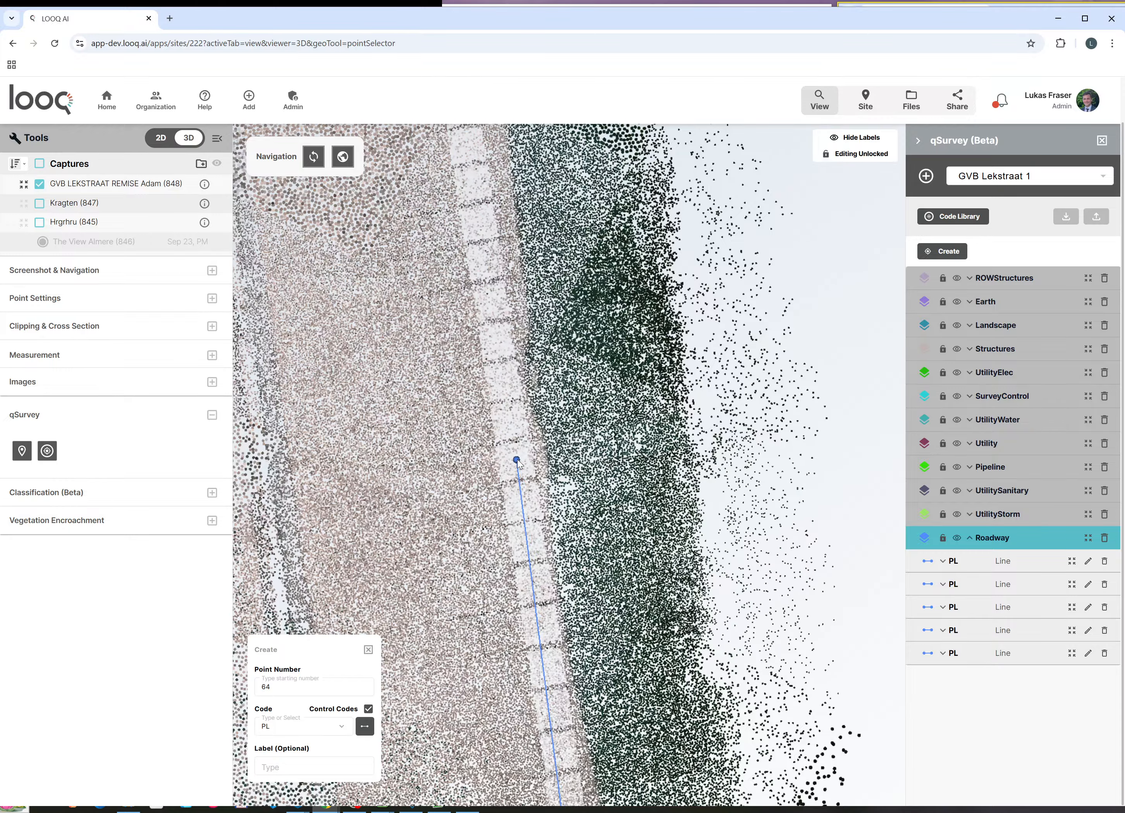
left_click(516, 460)
scroll(540, 601, "down", 8)
scroll(517, 381, "up", 6)
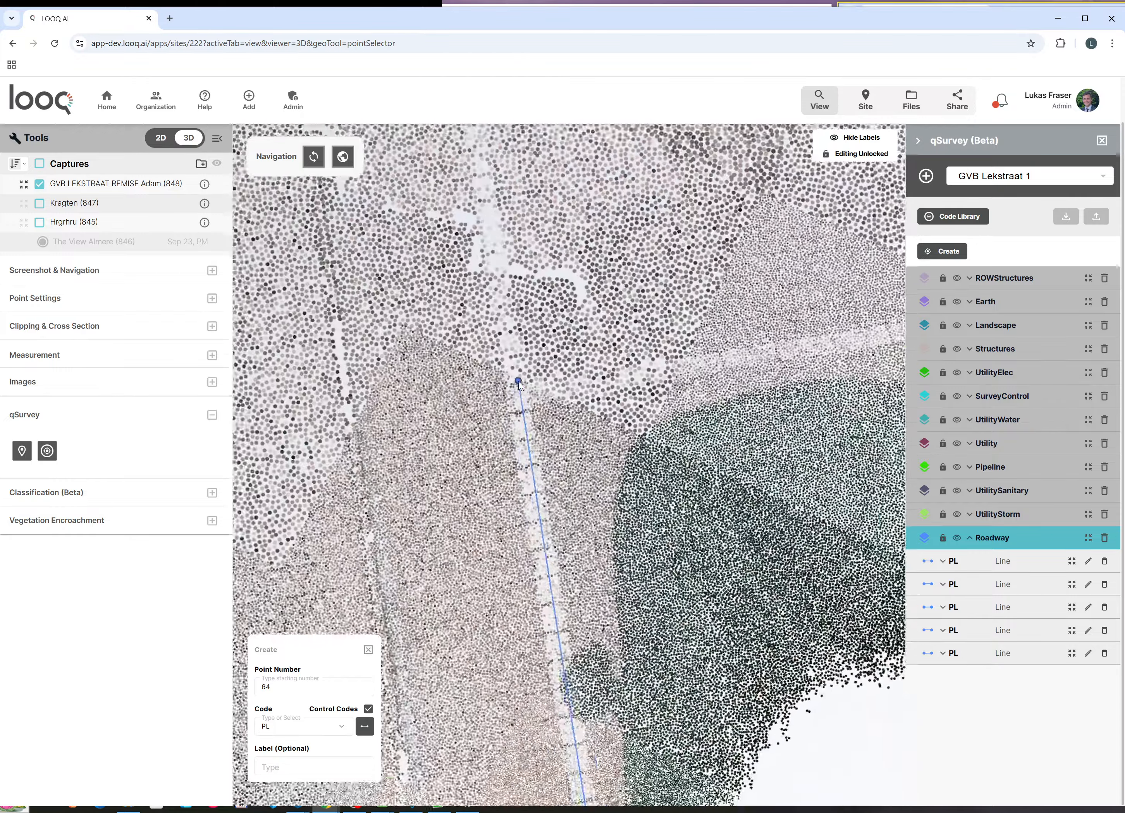
scroll(519, 384, "up", 4)
left_click(518, 420)
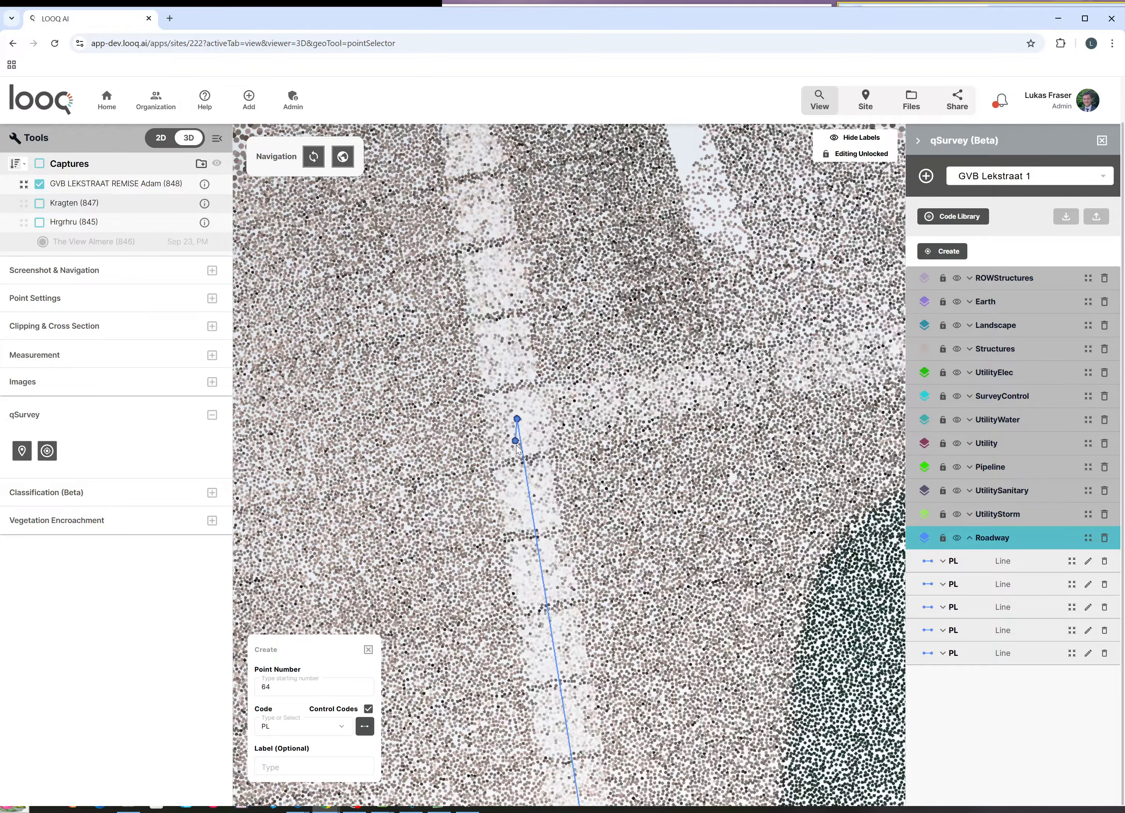
Step: Place vertices at the bay's far corner and the other end of its edge, then finish
scroll(516, 445, "down", 8)
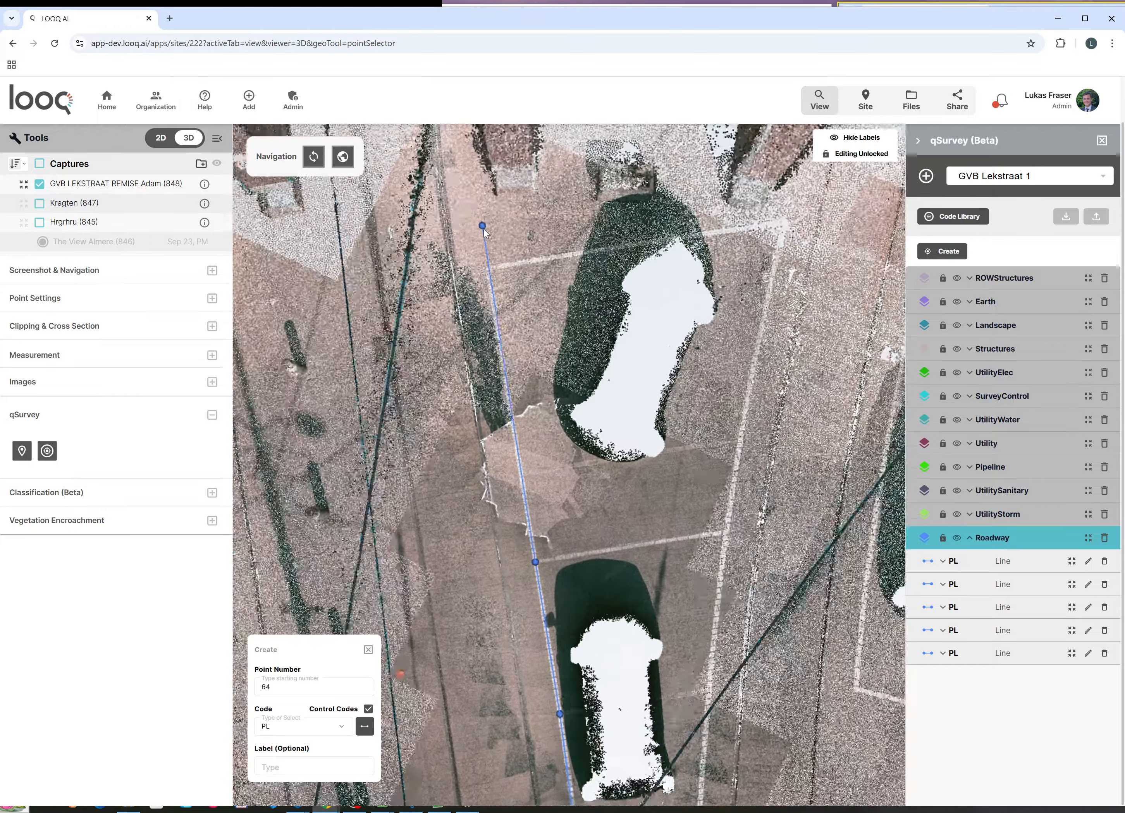
scroll(511, 368, "up", 8)
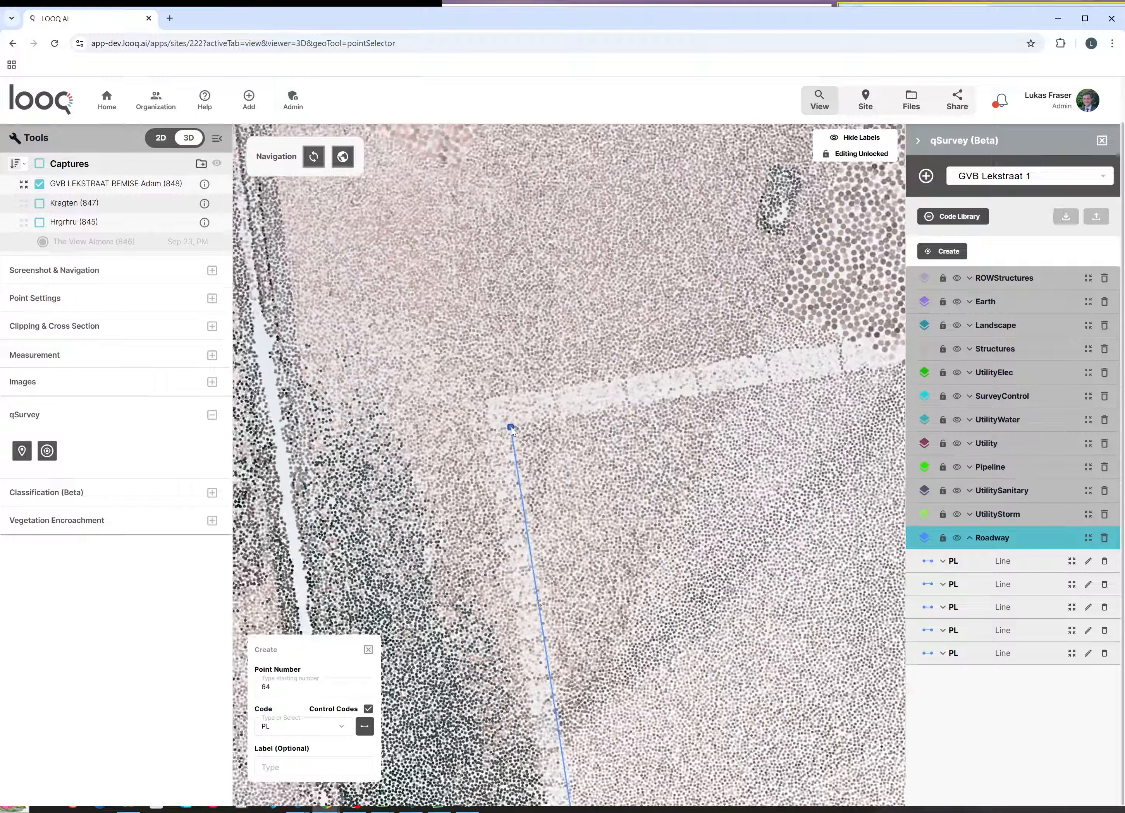
scroll(510, 428, "up", 2)
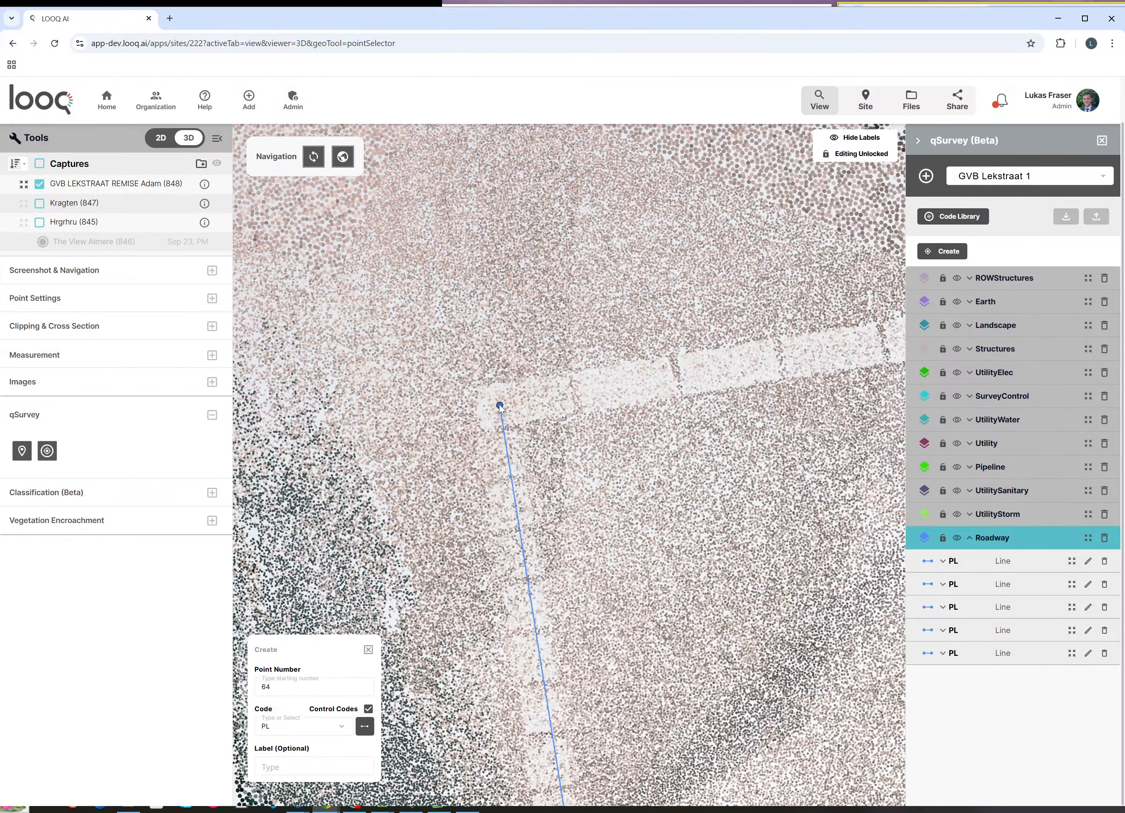
left_click(500, 407)
scroll(381, 450, "down", 6)
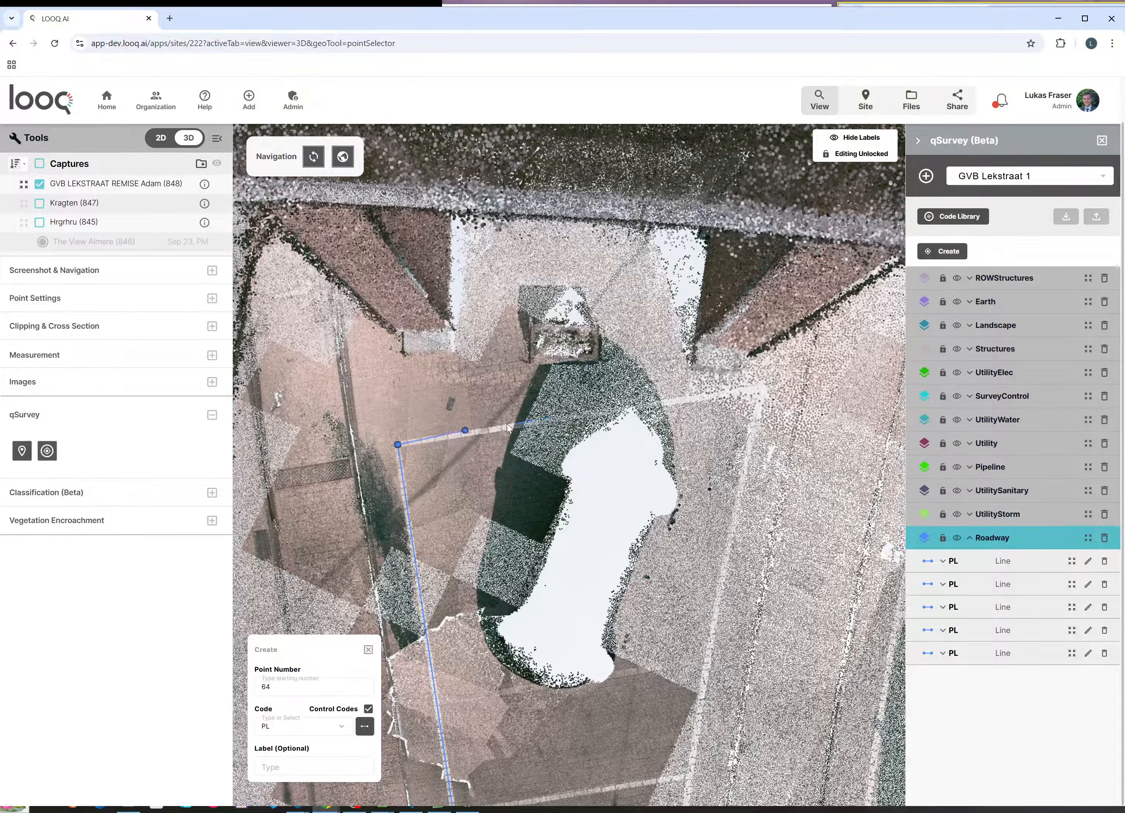
scroll(506, 424, "up", 6)
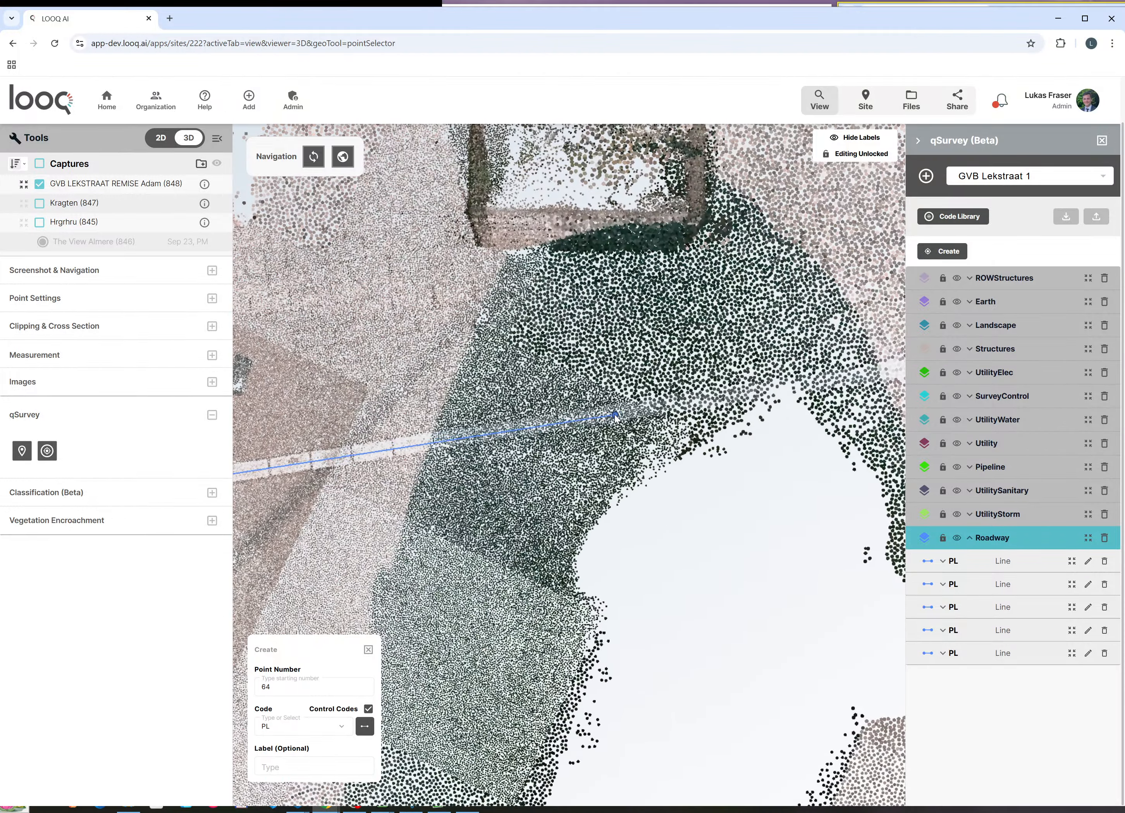
scroll(417, 448, "down", 5)
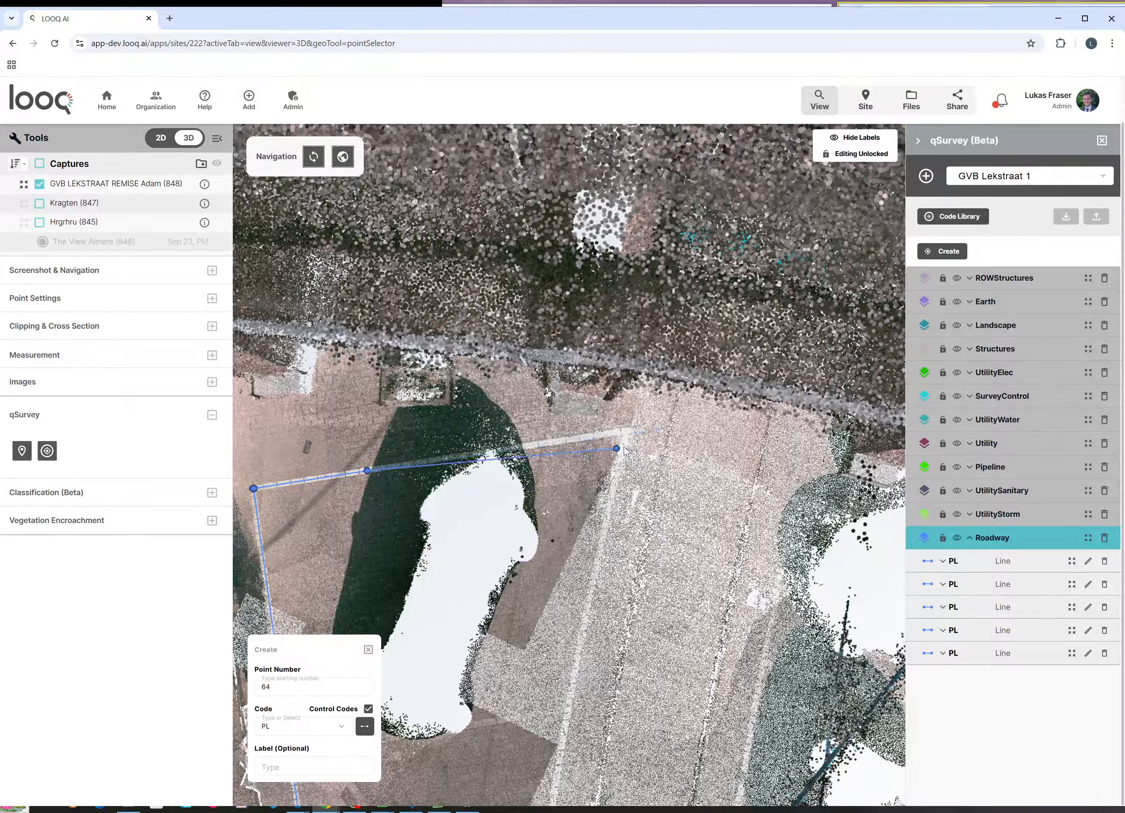
scroll(583, 450, "up", 8)
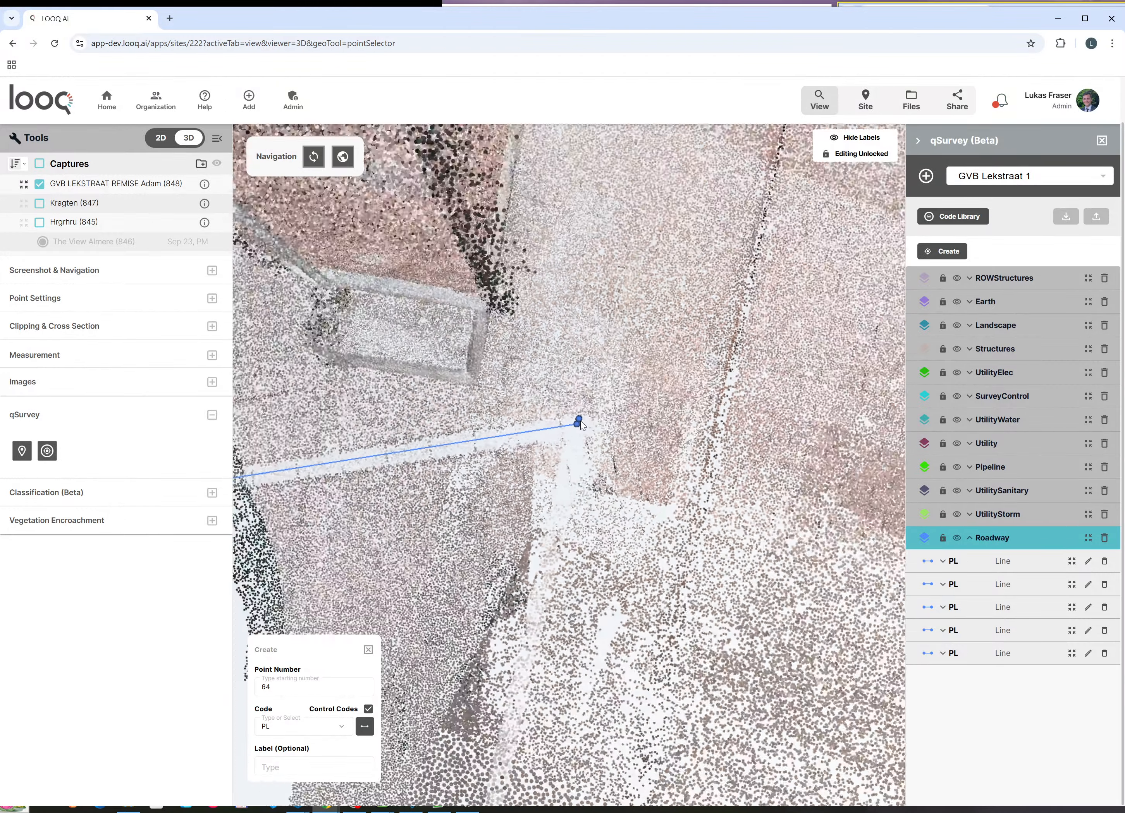
left_click(579, 421)
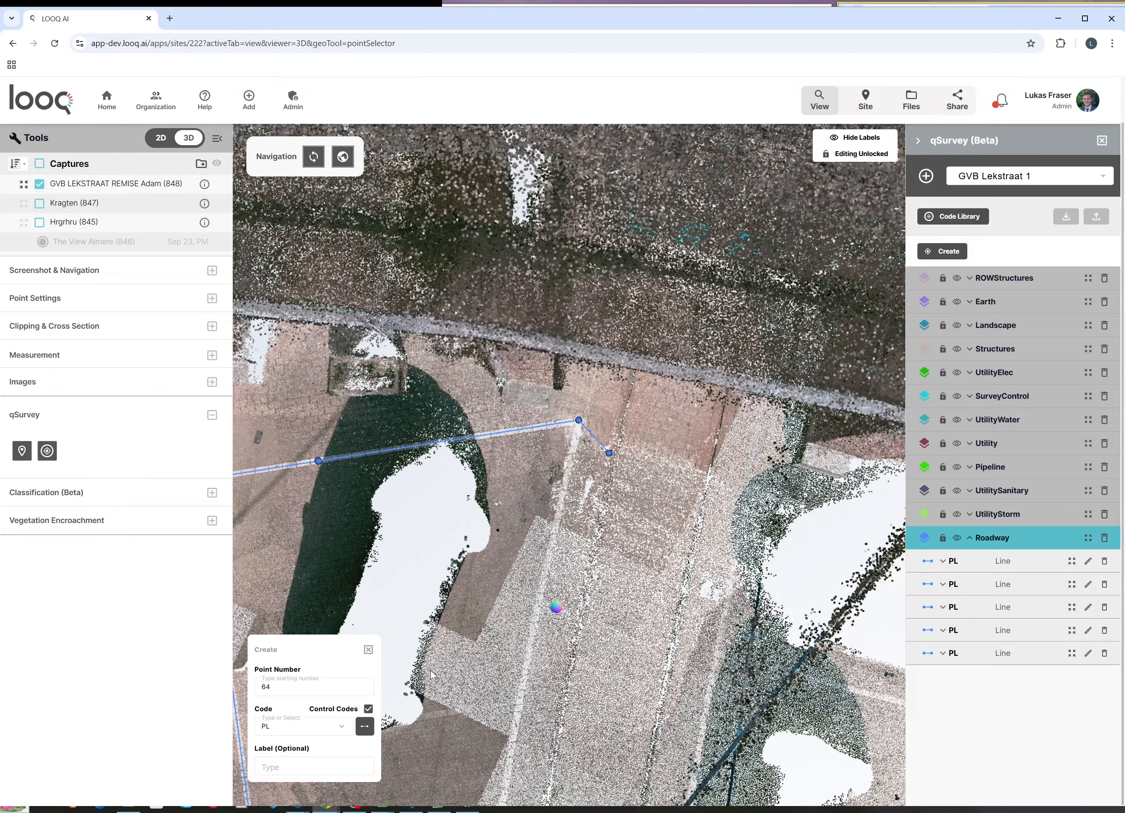
scroll(550, 615, "up", 8)
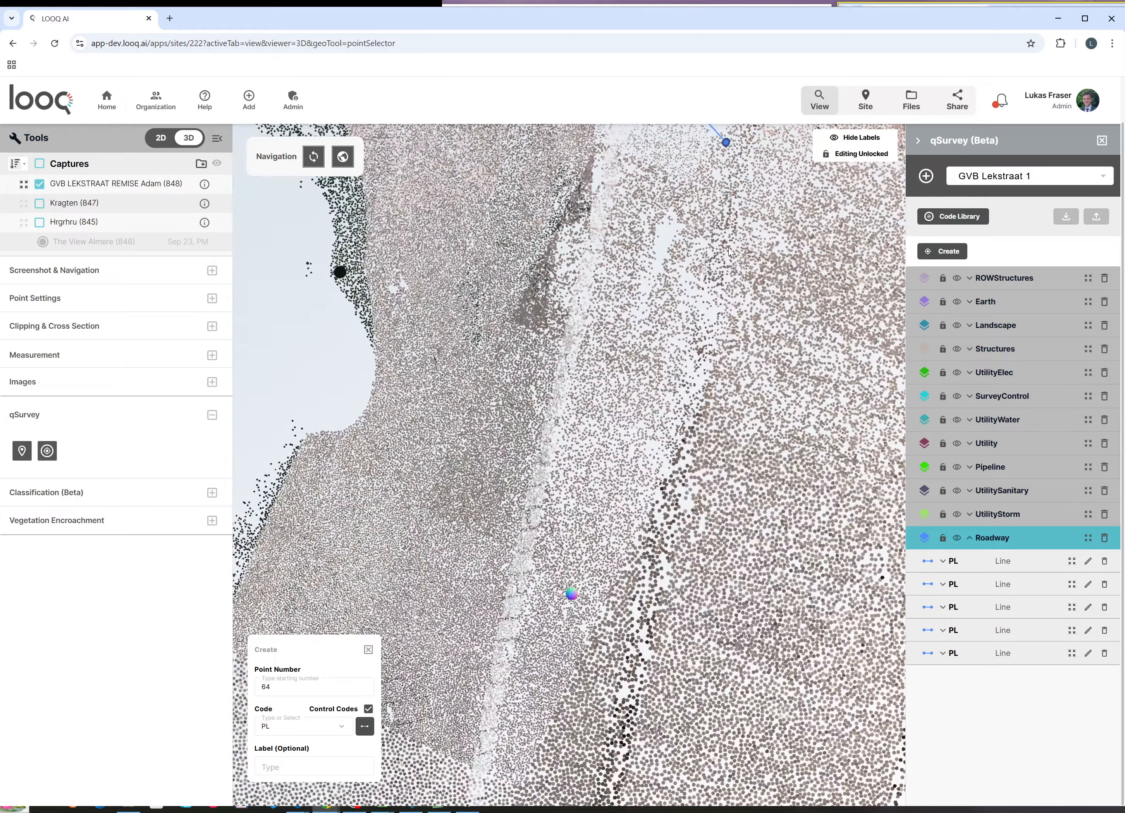
left_click(368, 650)
Step: Tilt the view down onto the bays and shift it toward the other parked cars
scroll(648, 468, "down", 6)
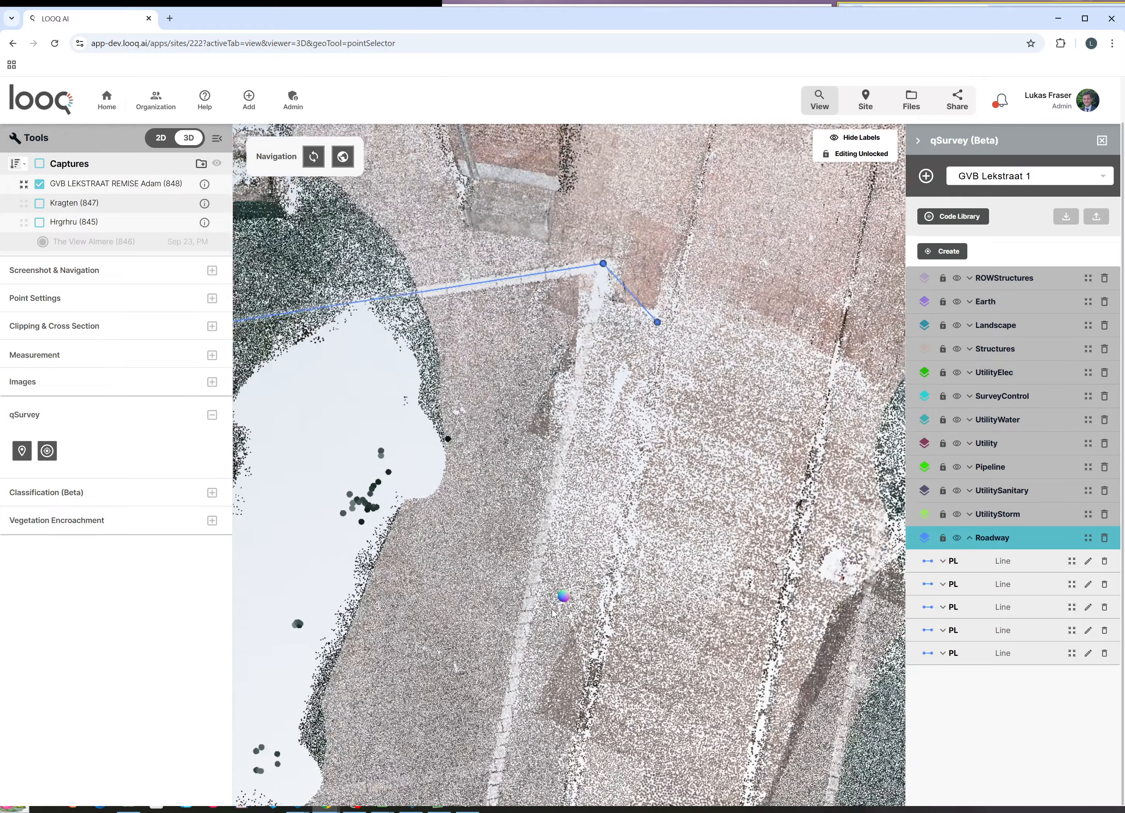
scroll(649, 468, "down", 5)
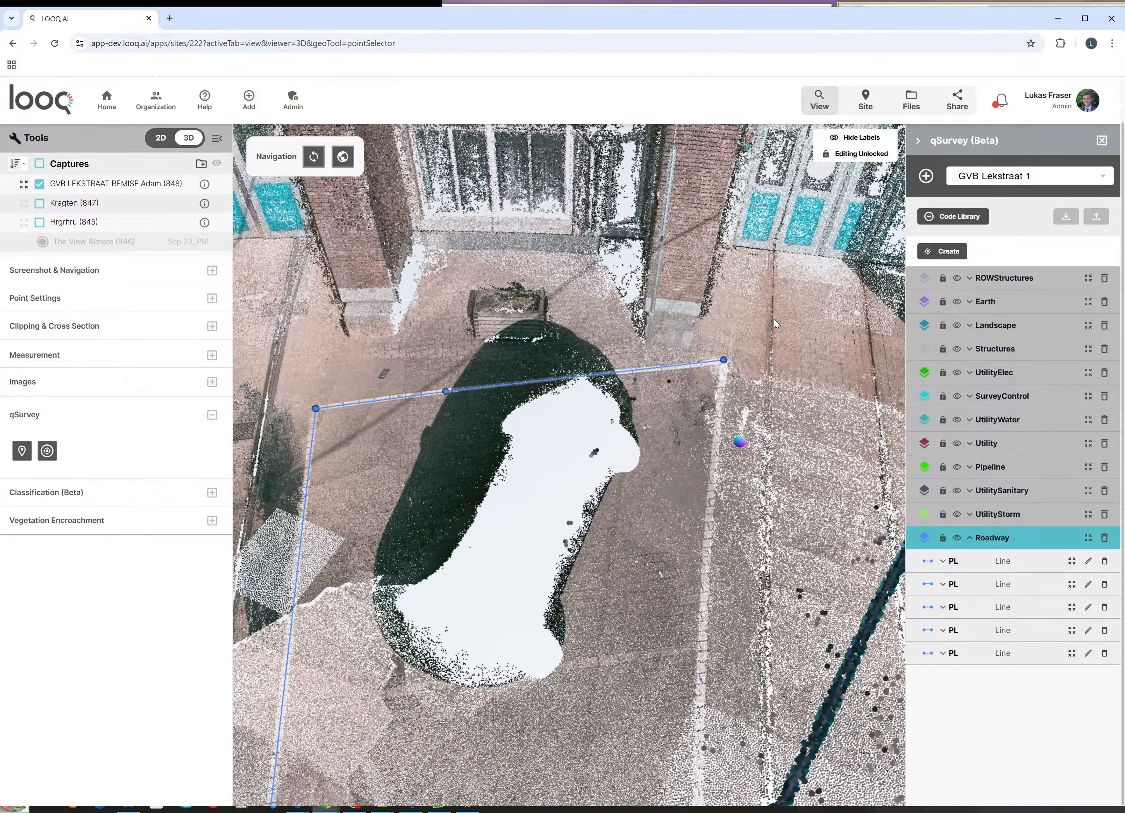
right_click_drag(773, 319, 717, 429)
left_click_drag(688, 527, 751, 404)
scroll(738, 423, "down", 6)
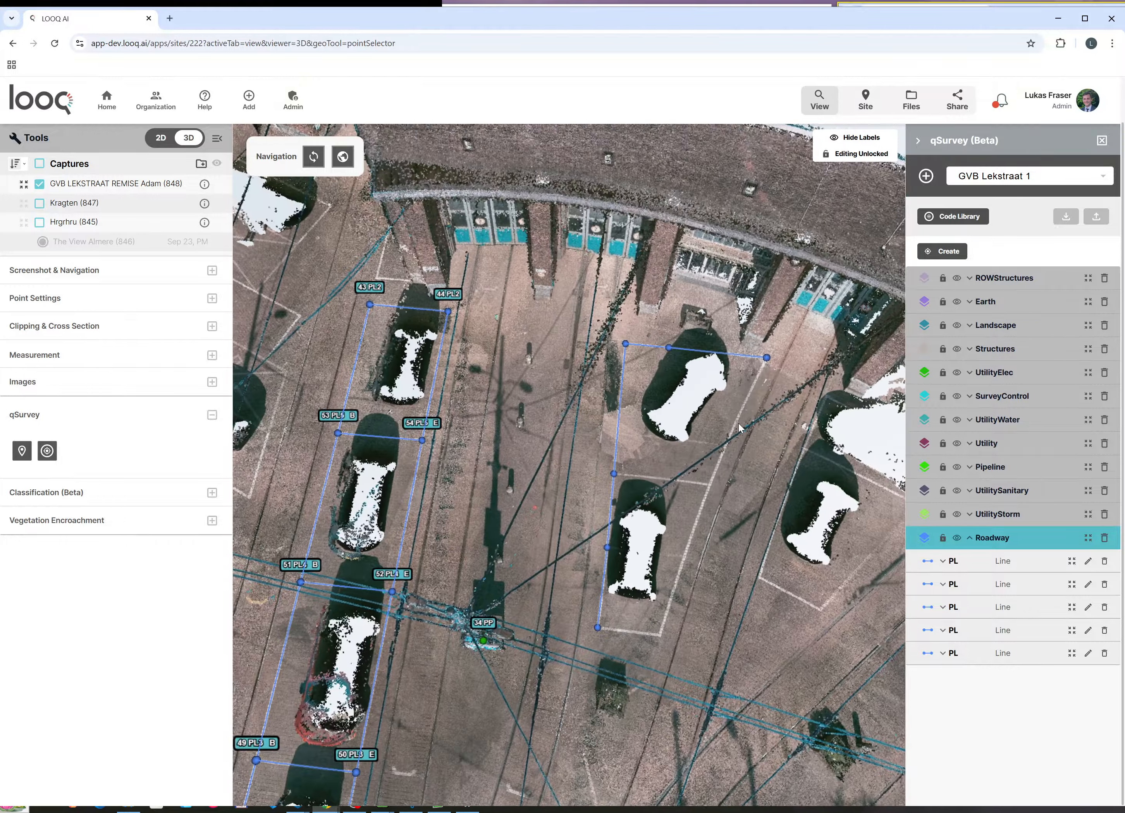
Step: Add PL vertices from the line's right end down the next bay's white side marking
scroll(736, 460, "up", 4)
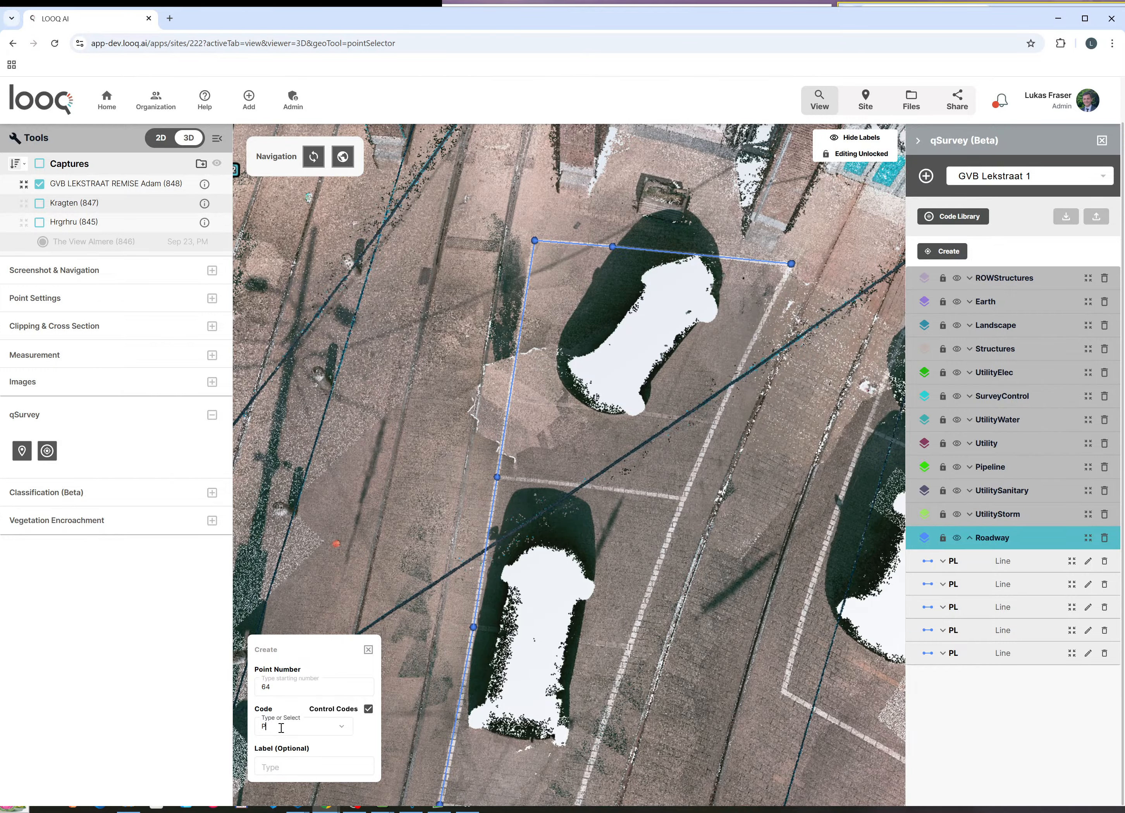
scroll(761, 236, "up", 10)
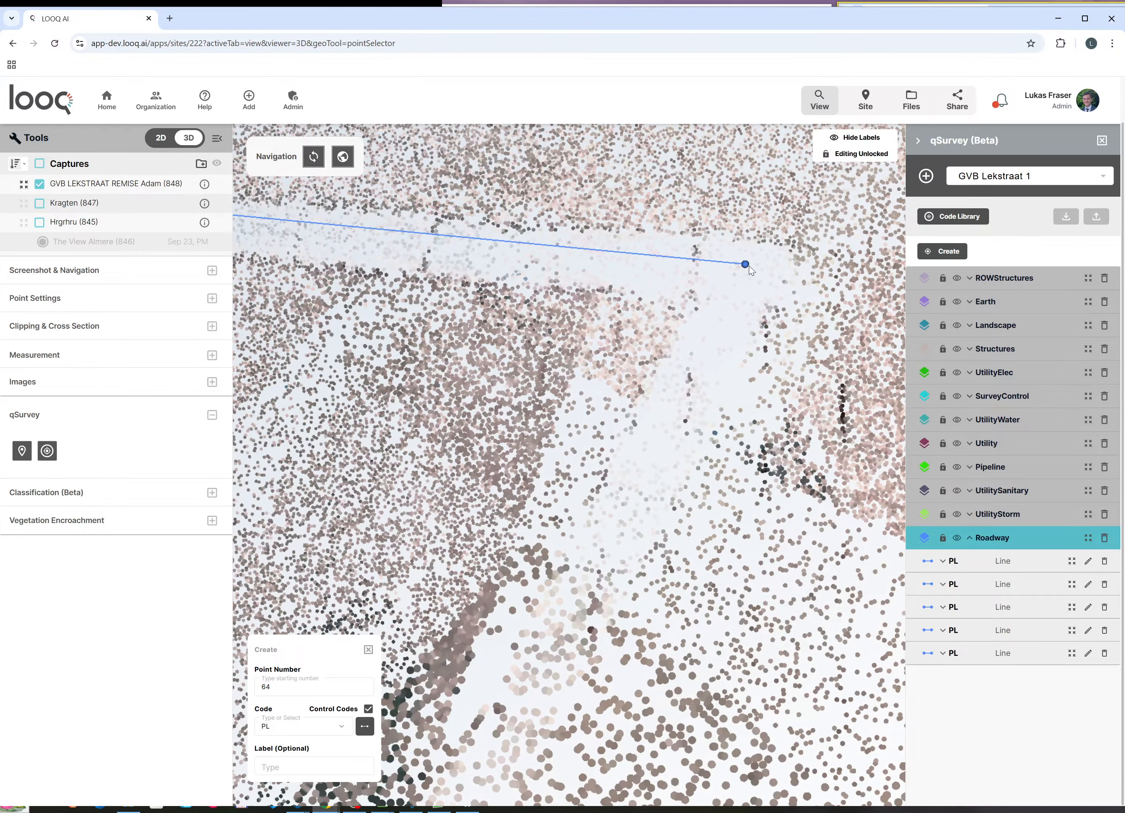
left_click(749, 265)
scroll(758, 258, "down", 10)
scroll(589, 612, "up", 5)
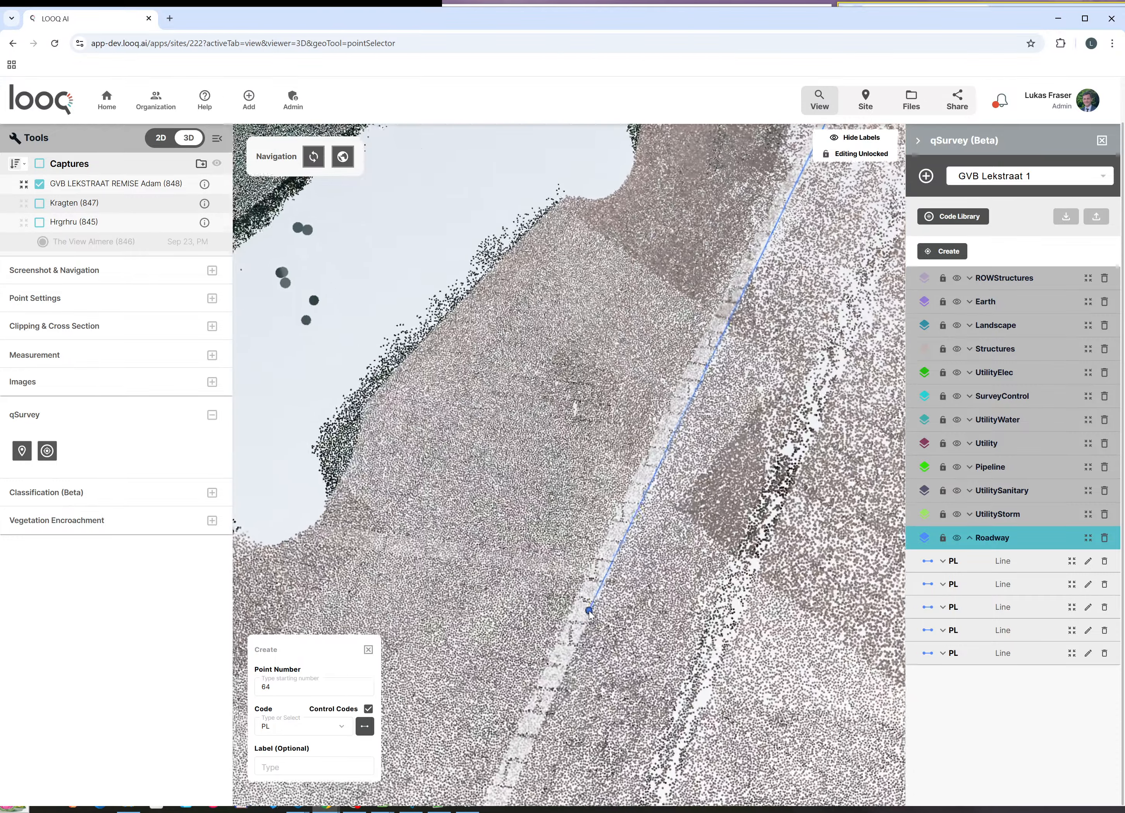
left_click(762, 238)
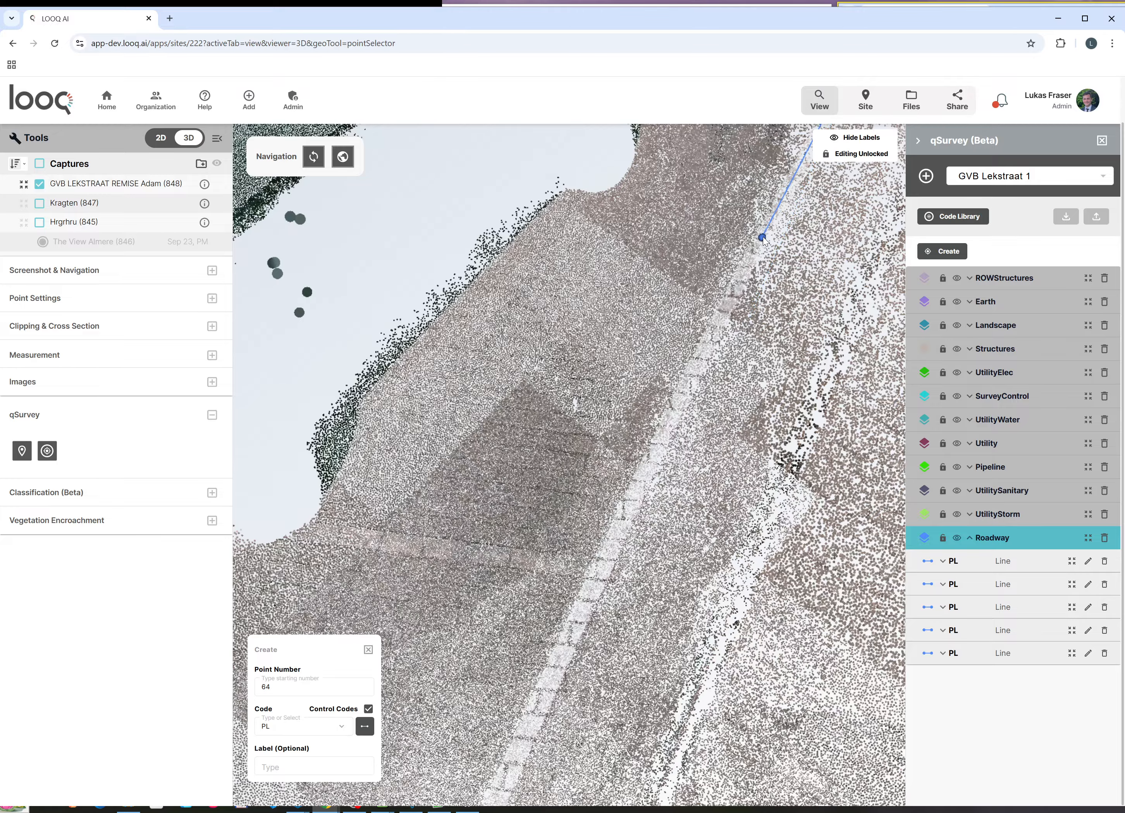
left_click(664, 436)
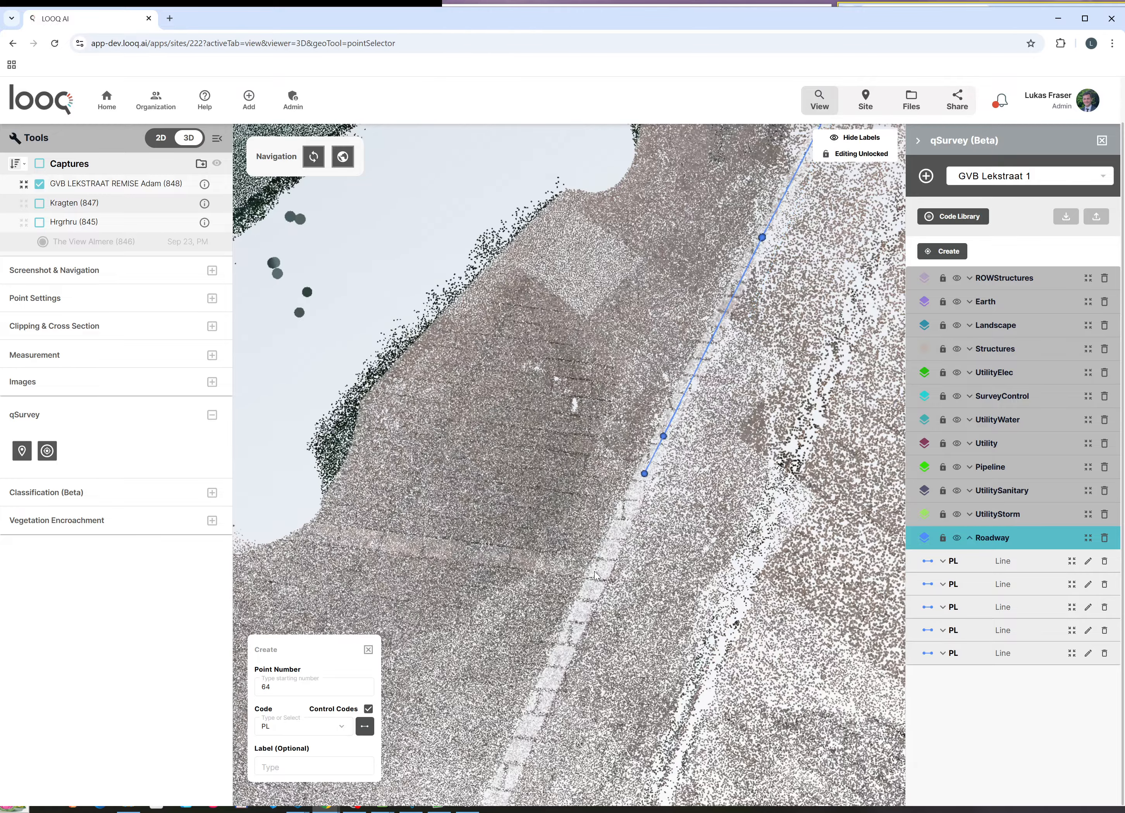
left_click(601, 571)
Step: Zoom in and place the line's last vertex at the bay's lower-left corner
scroll(659, 369, "down", 5)
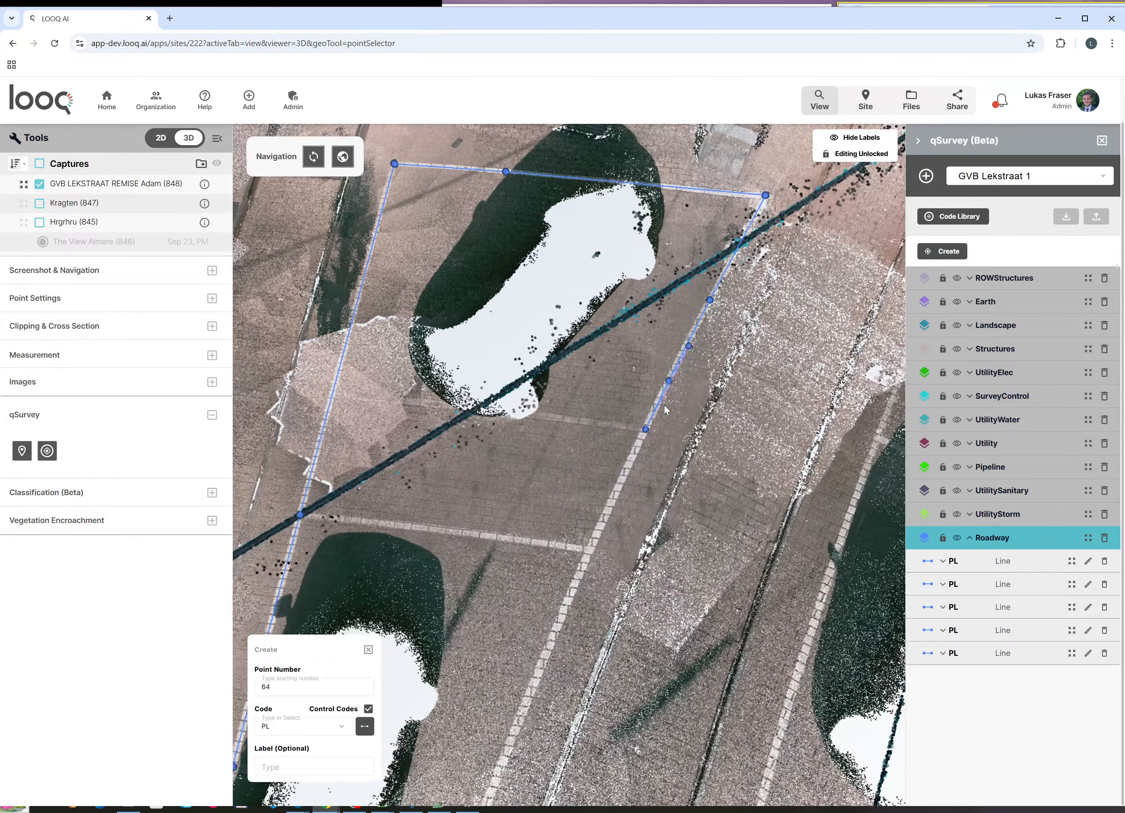
scroll(588, 553, "up", 4)
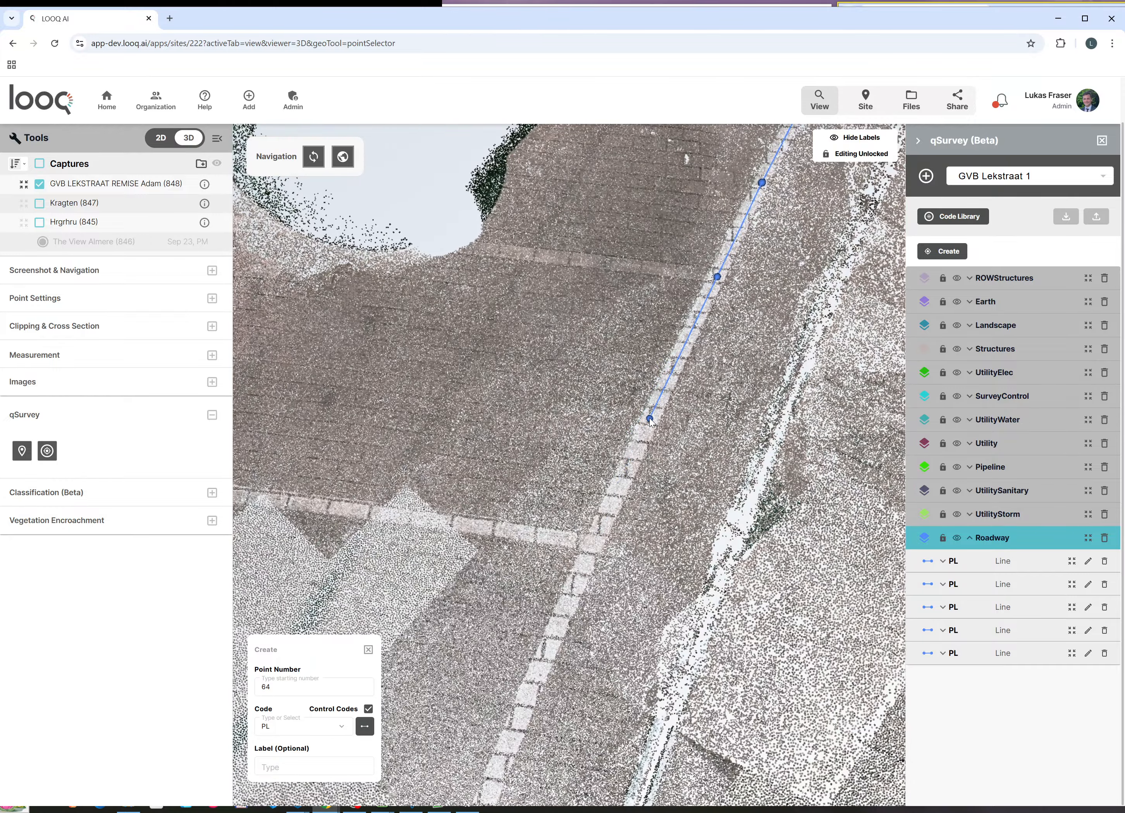
scroll(593, 546, "up", 4)
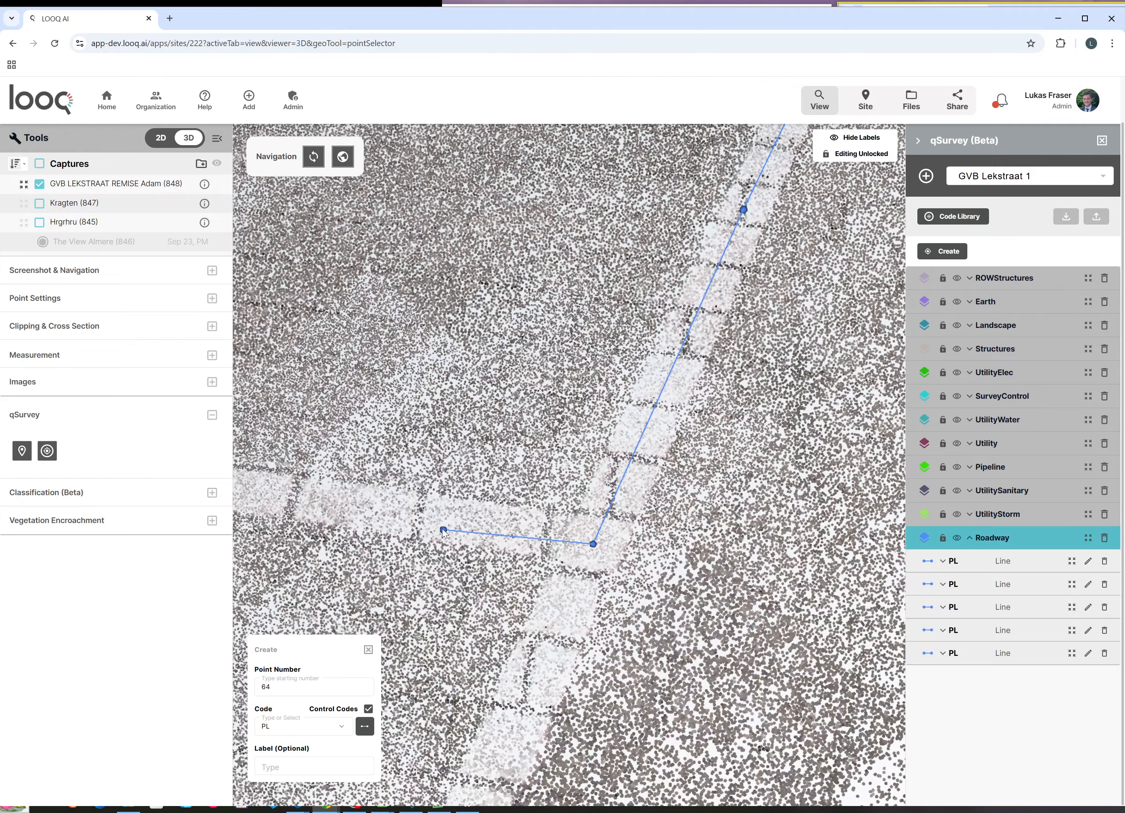
scroll(637, 485, "down", 8)
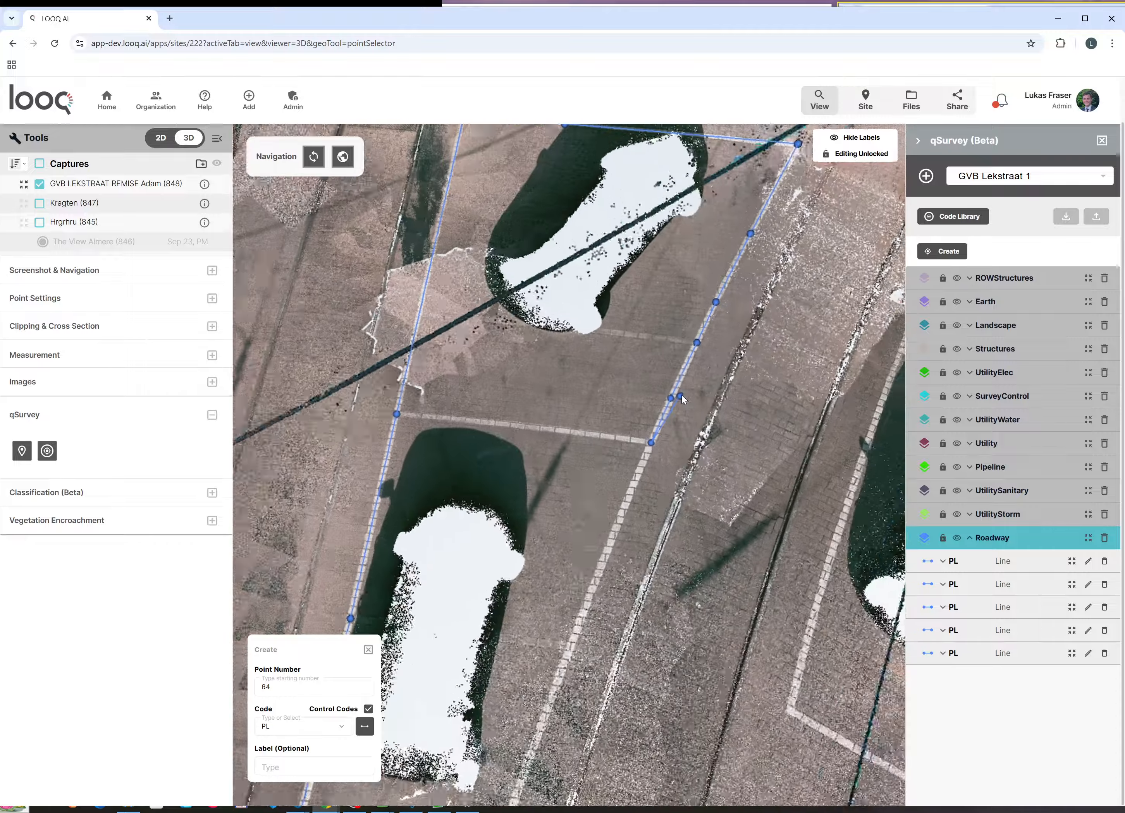
scroll(598, 611, "up", 5)
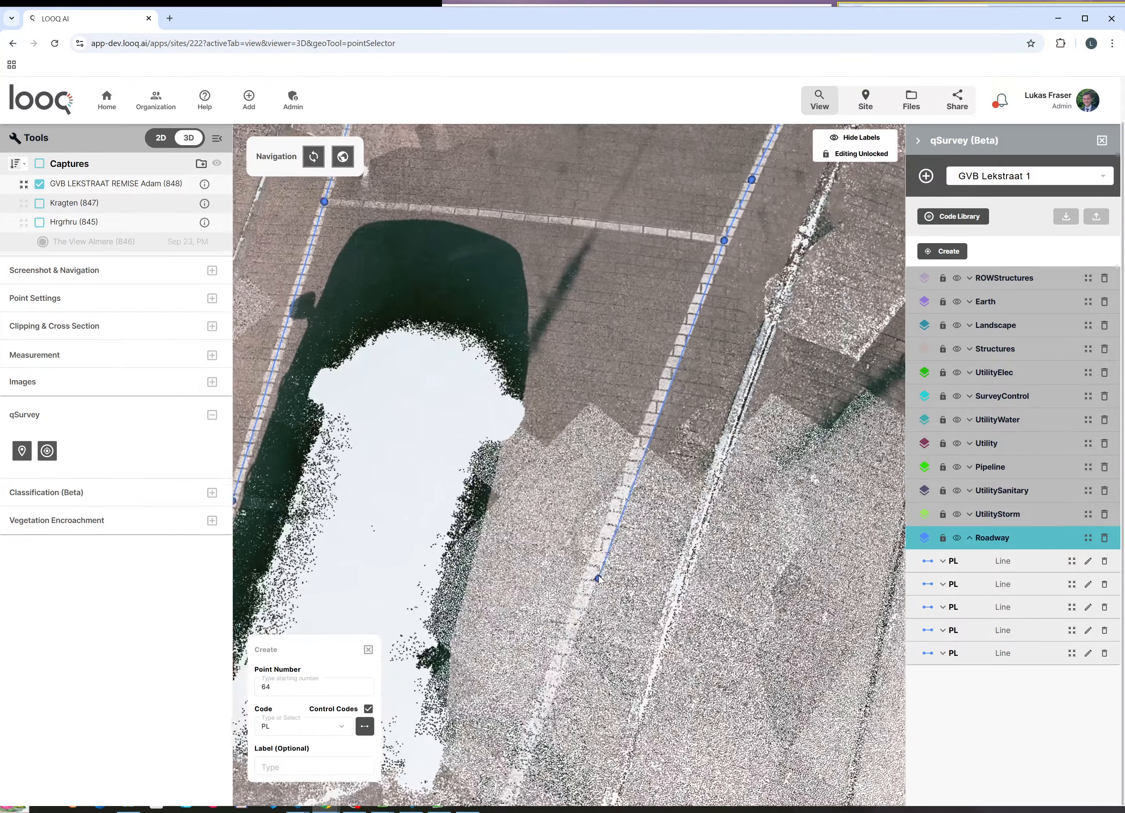
scroll(600, 571, "up", 1)
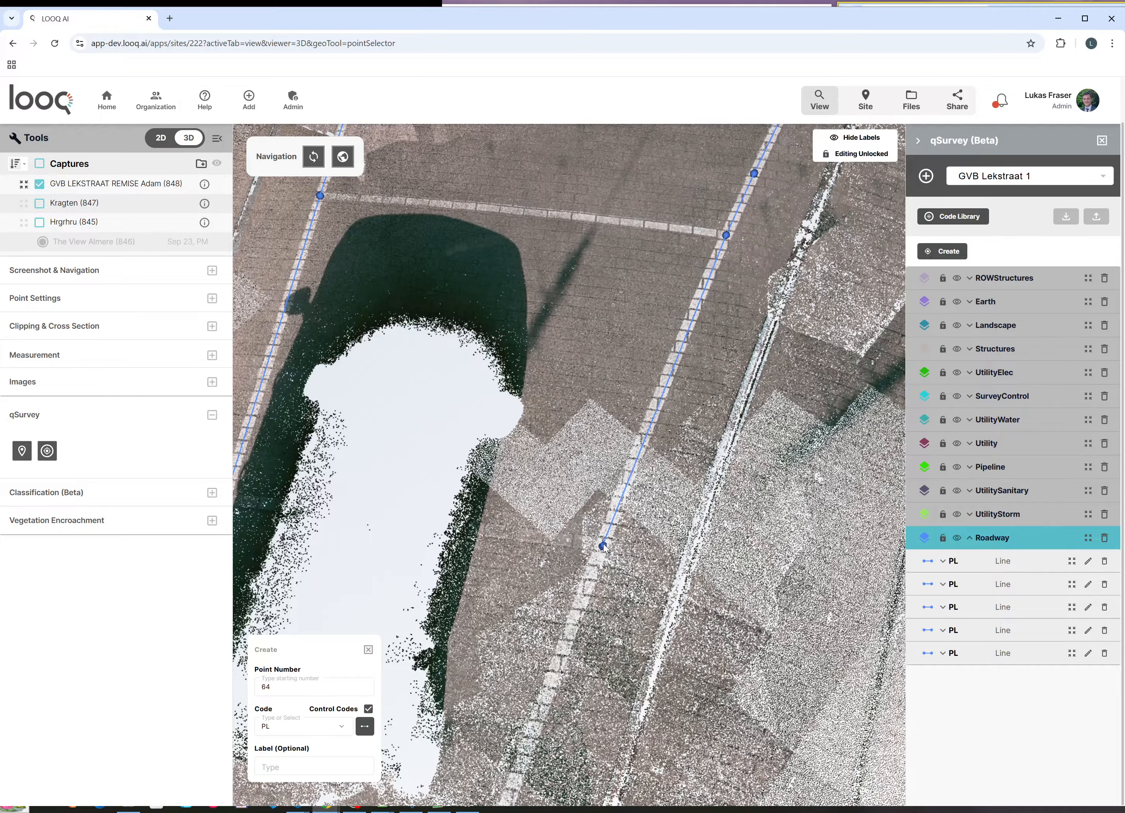
scroll(604, 547, "down", 5)
scroll(591, 587, "up", 6)
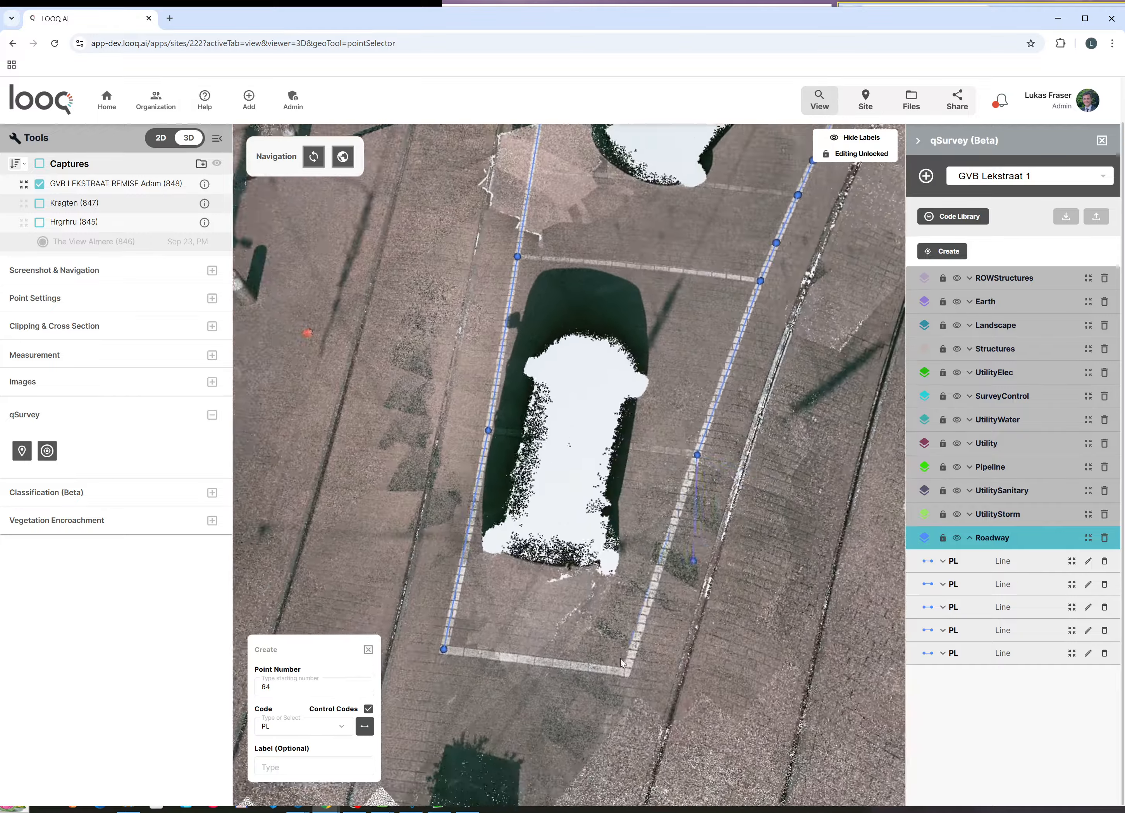
scroll(622, 671, "up", 4)
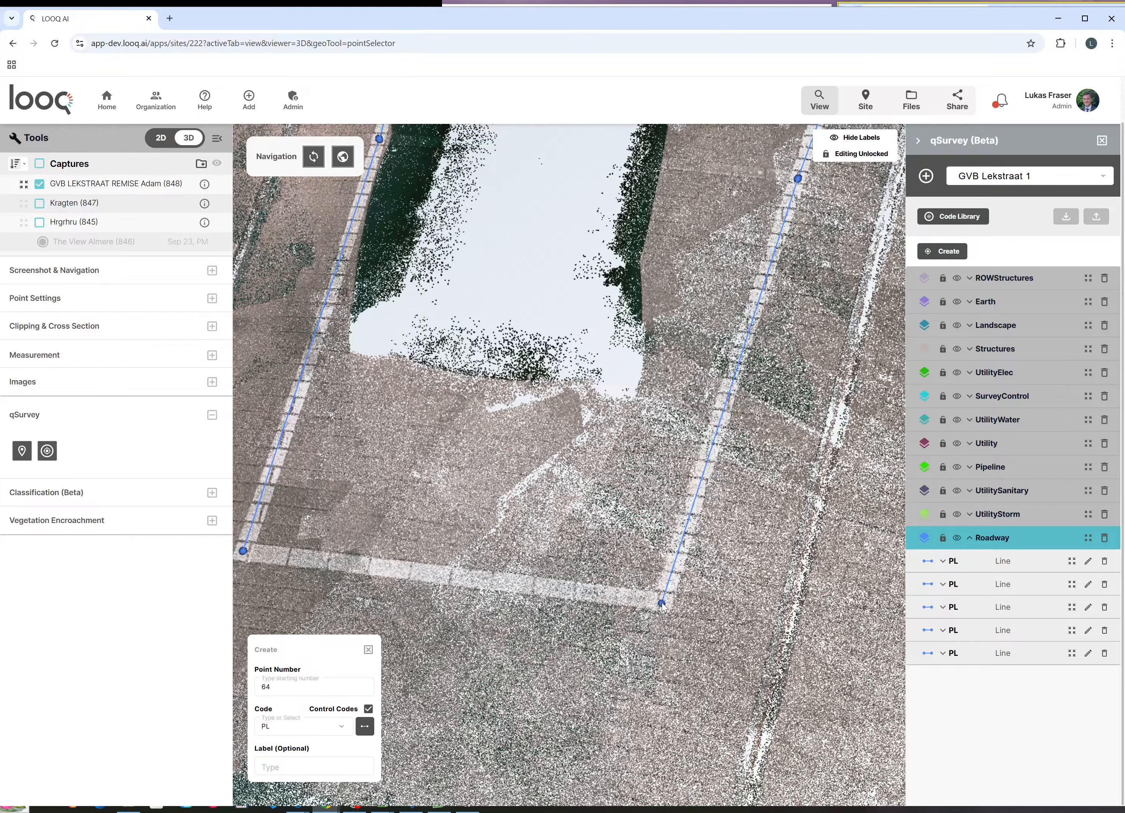
scroll(661, 606, "down", 3)
scroll(421, 568, "up", 8)
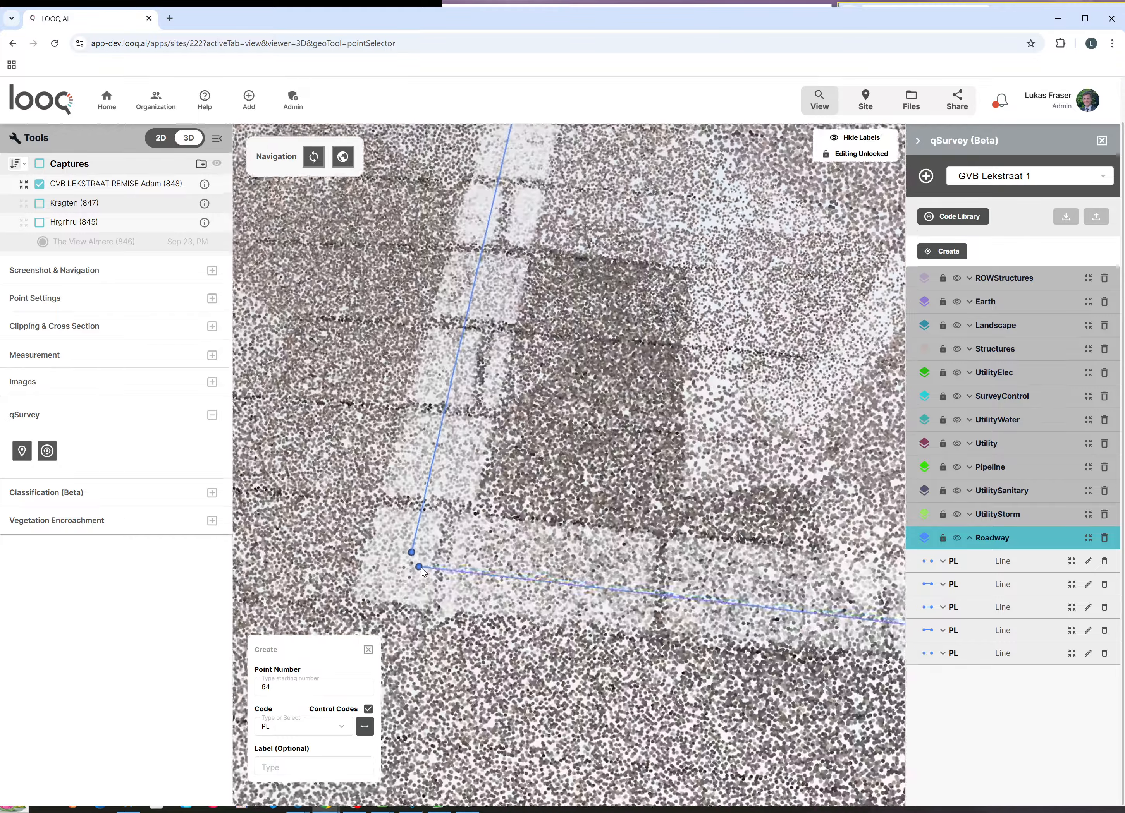
scroll(412, 540, "up", 4)
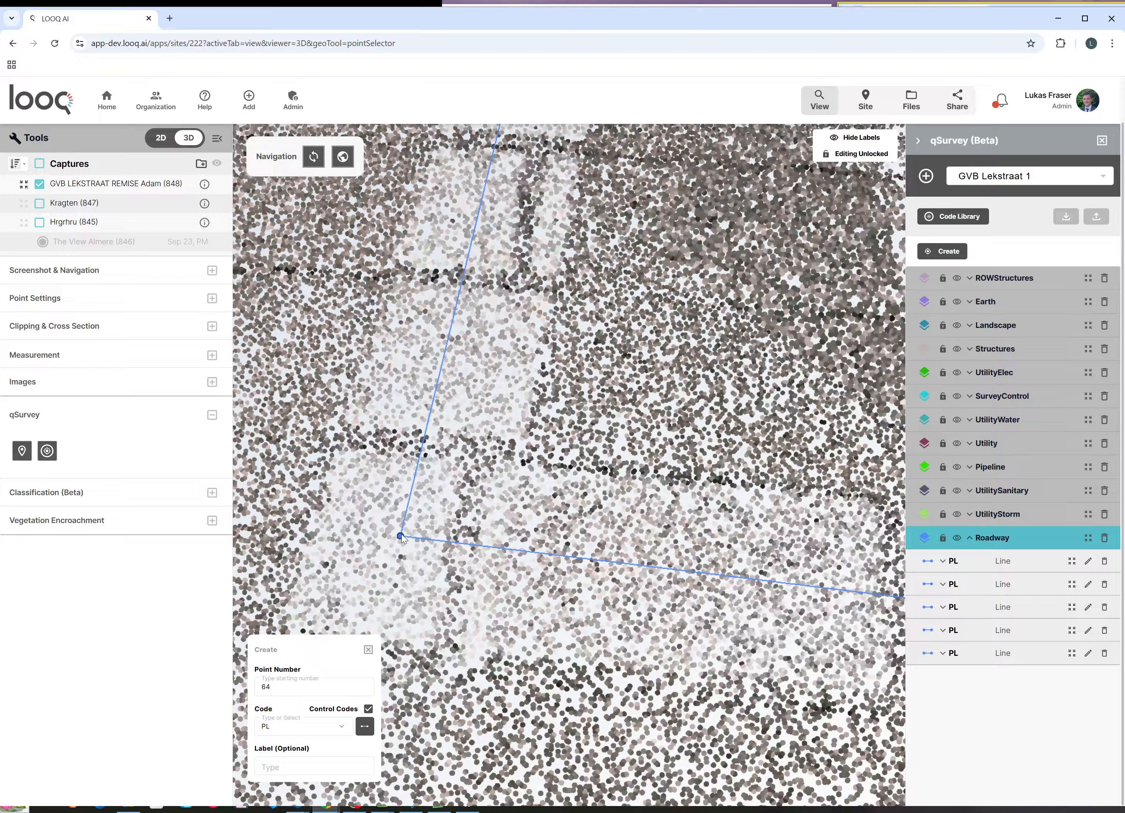
left_click(401, 535)
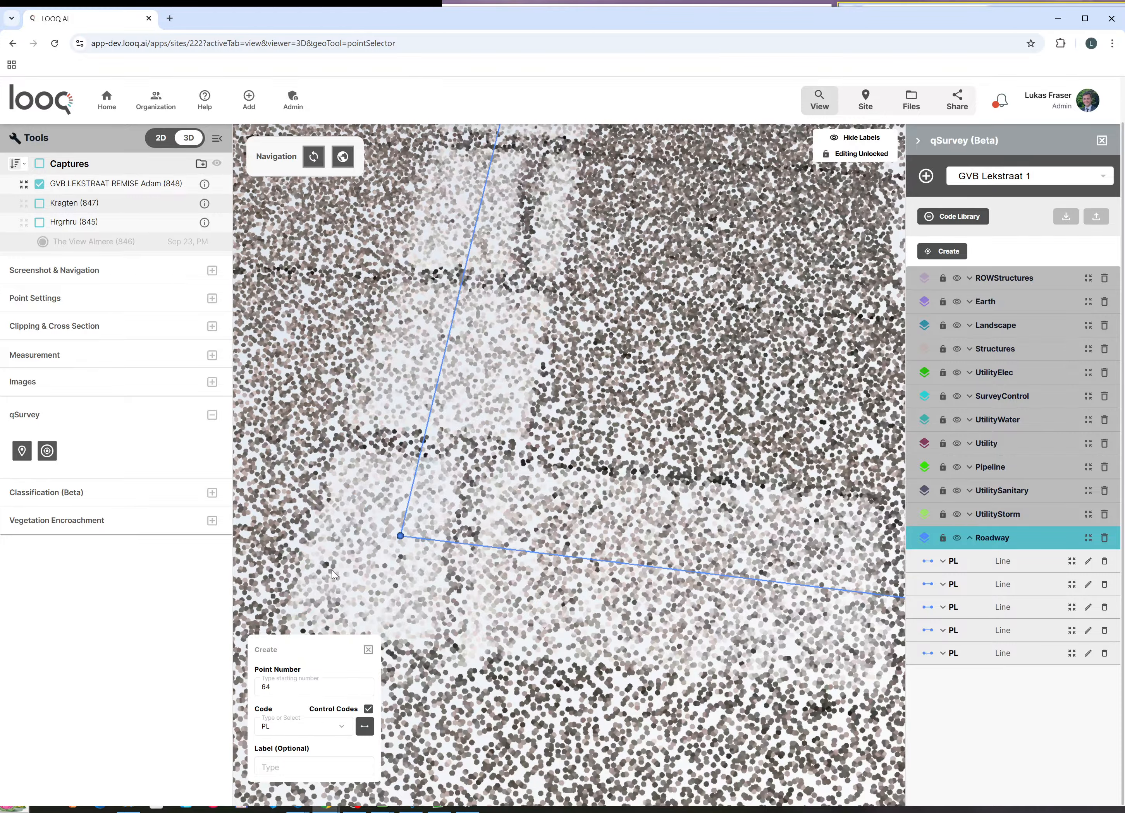
Step: Finish the PL line along the painted cross marking, points 73–77, ending beside point 69
scroll(345, 600, "down", 6)
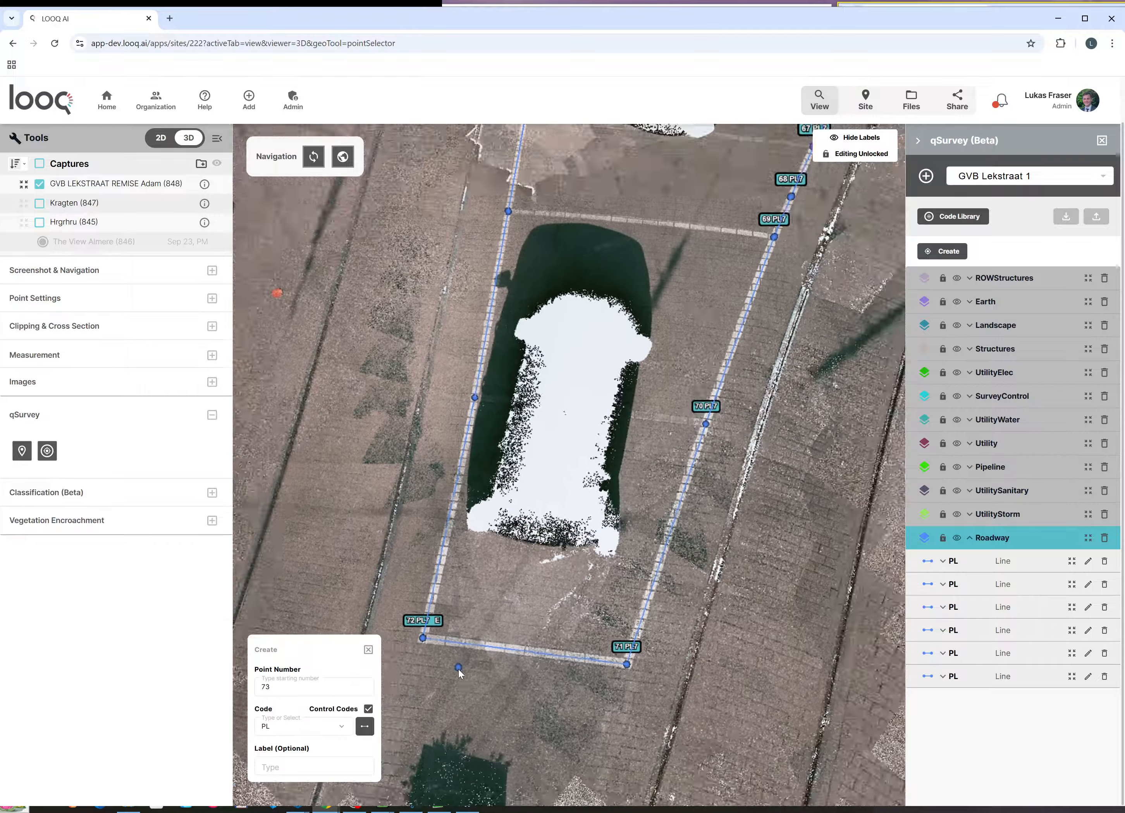
scroll(458, 668, "down", 3)
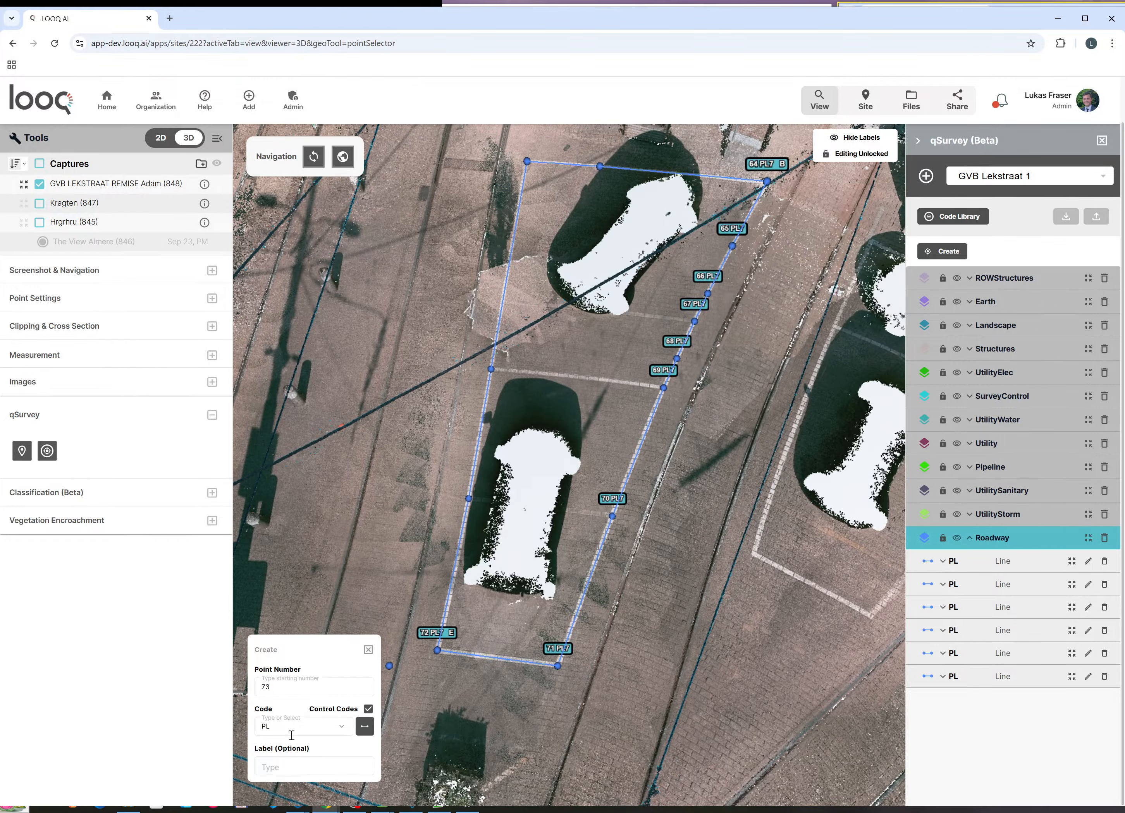
scroll(462, 468, "up", 10)
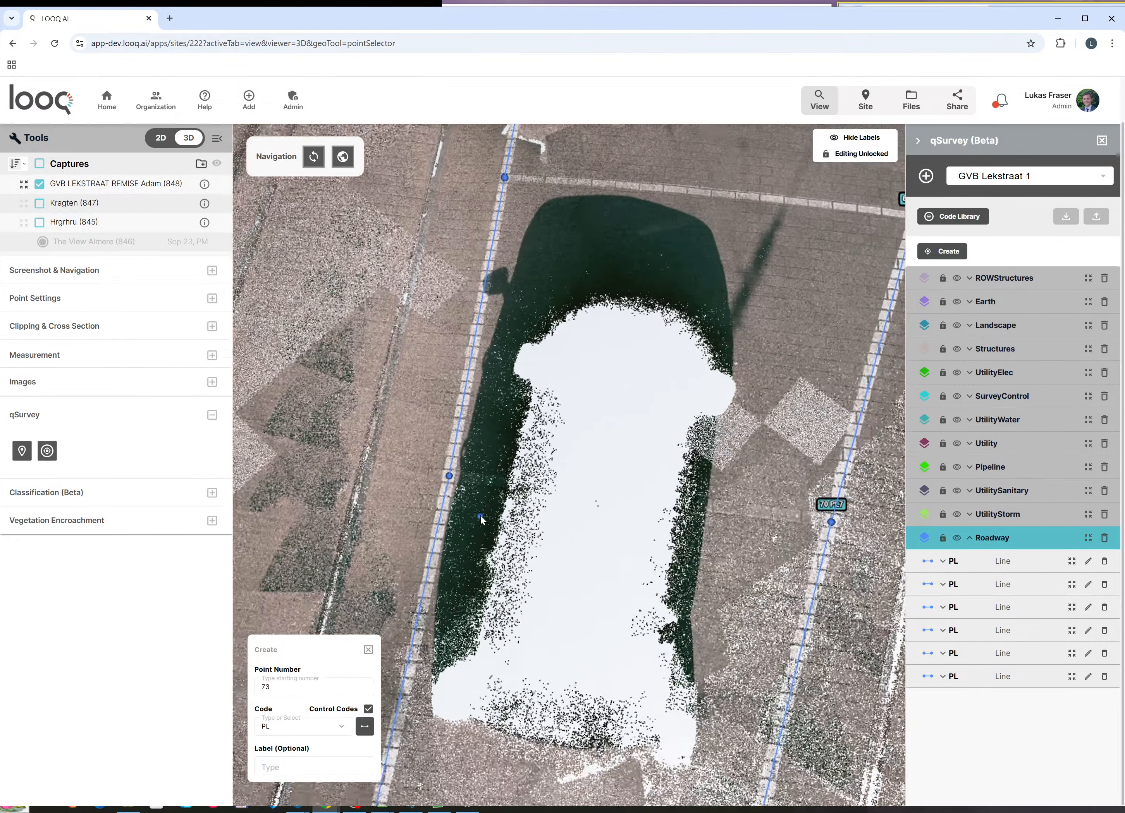
scroll(426, 451, "up", 3)
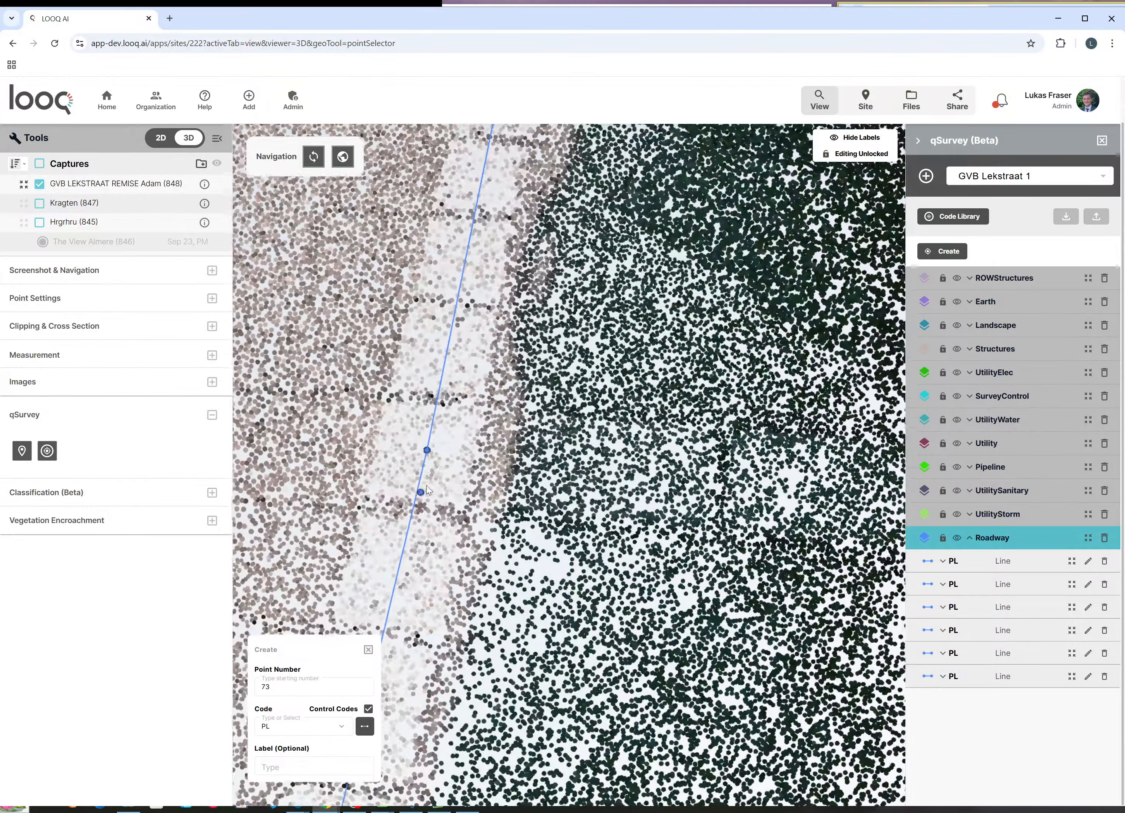
scroll(426, 451, "down", 6)
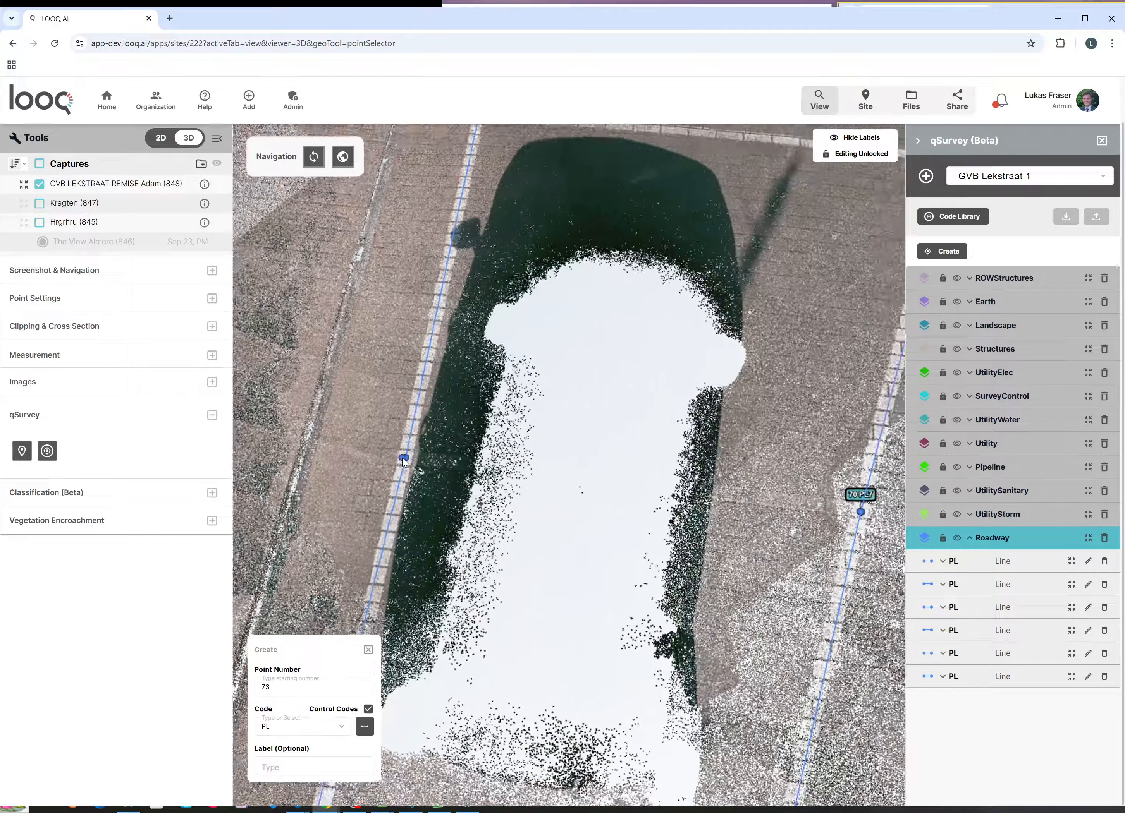
scroll(657, 499, "up", 6)
scroll(657, 499, "up", 3)
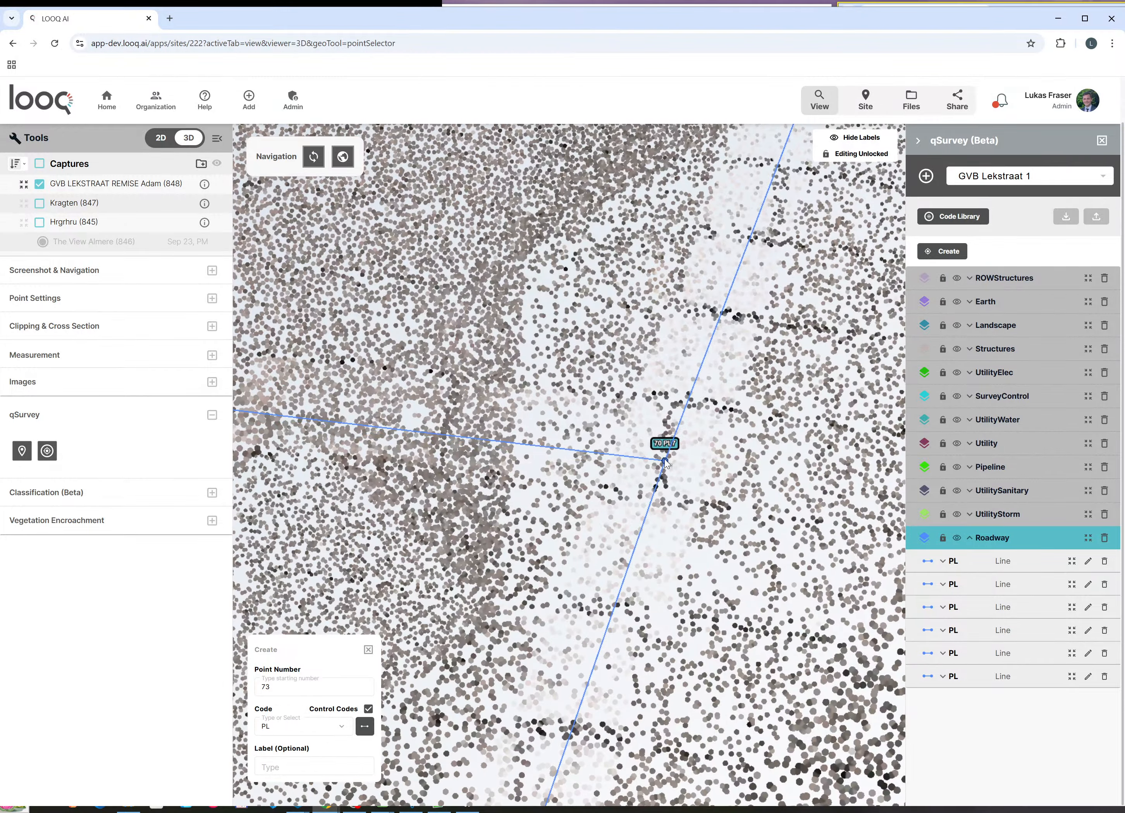
scroll(727, 576, "down", 10)
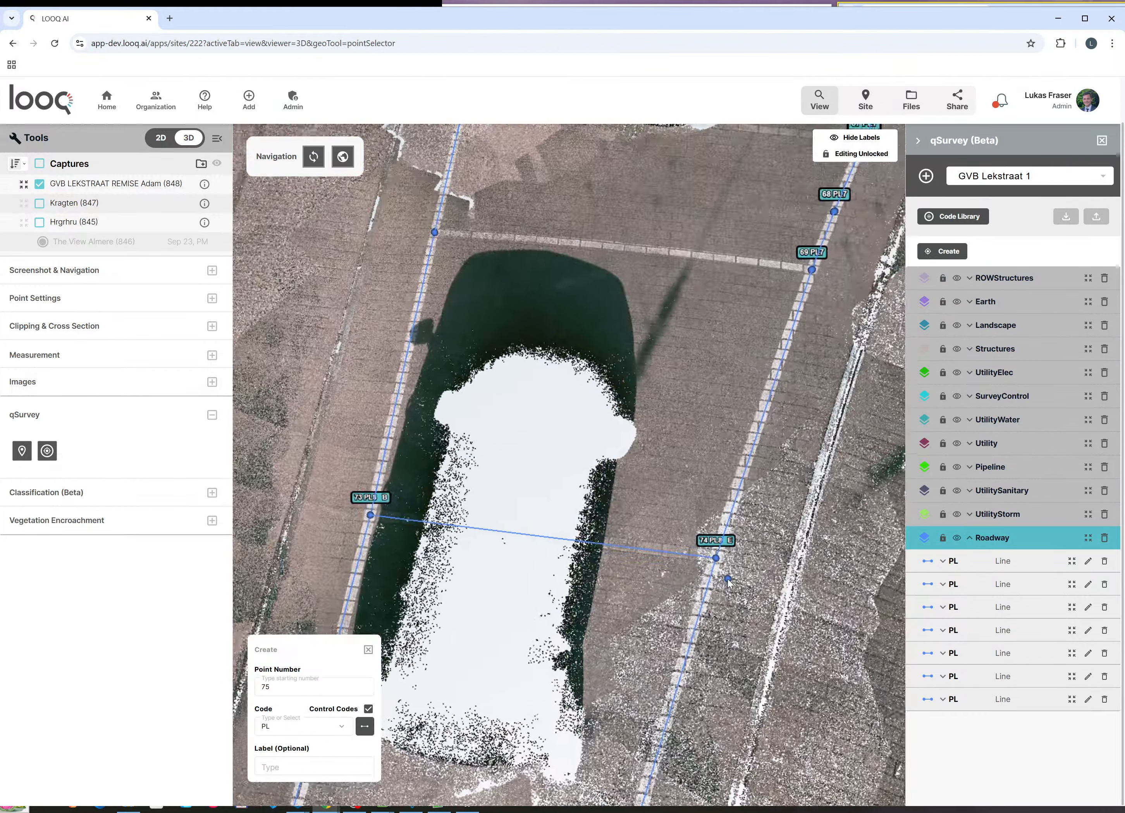
scroll(548, 358, "up", 6)
scroll(547, 356, "up", 5)
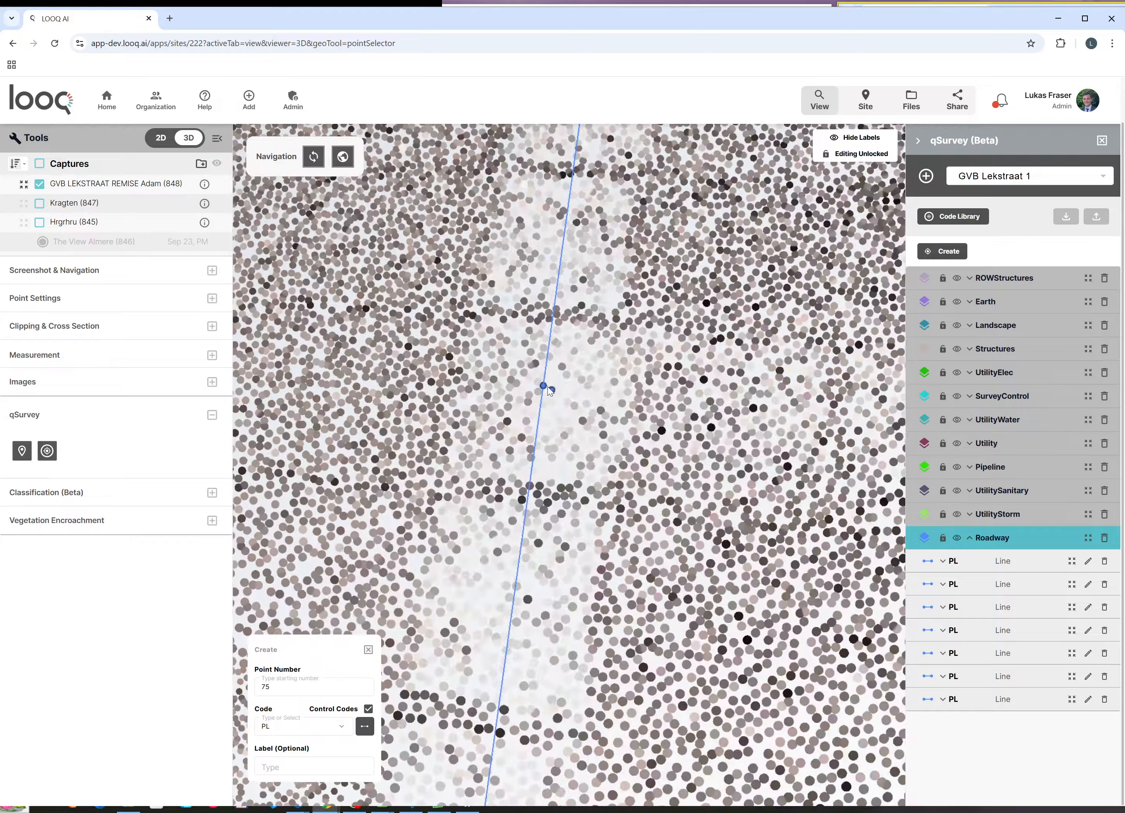
scroll(439, 420, "down", 5)
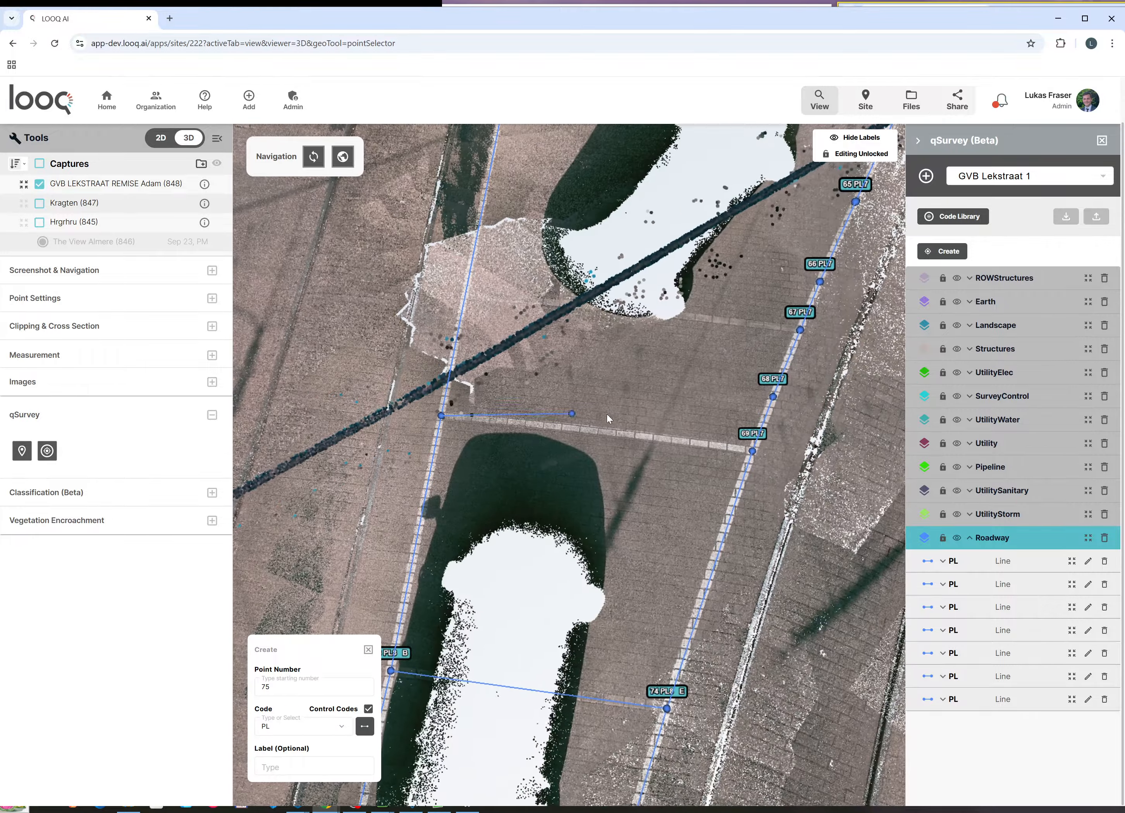
scroll(664, 443, "up", 5)
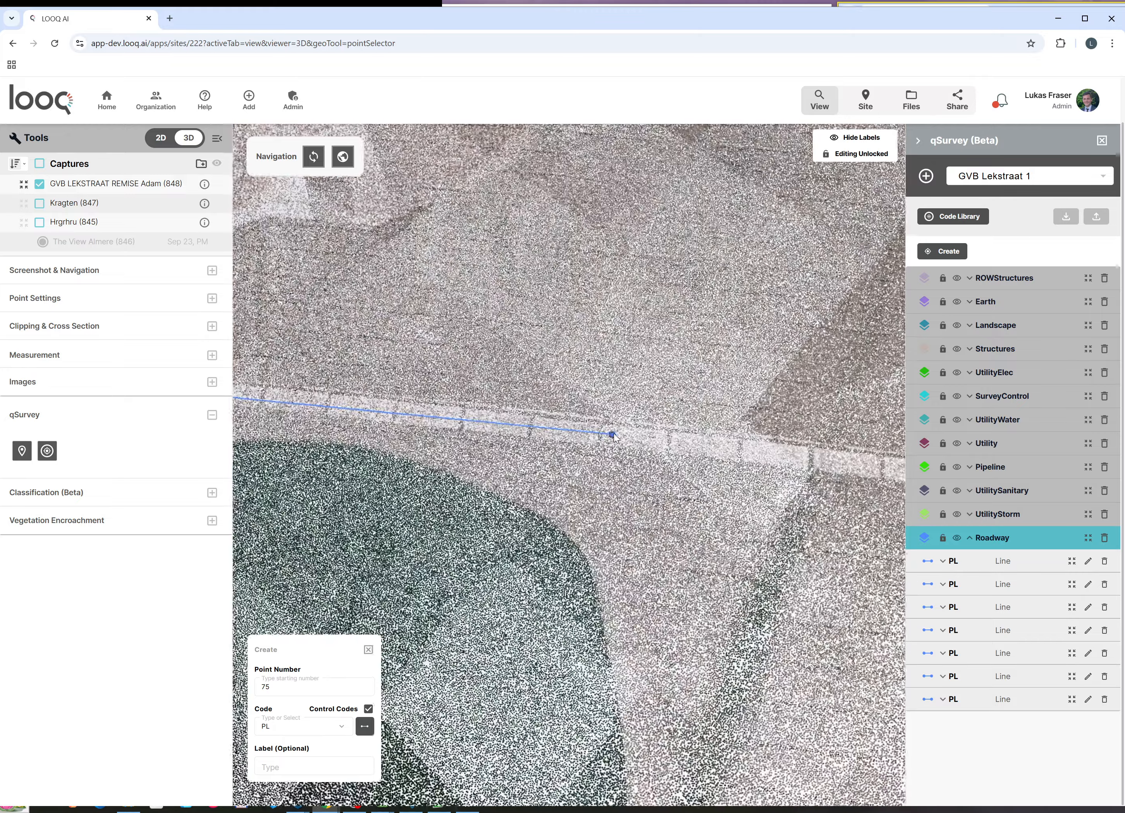
scroll(392, 408, "down", 5)
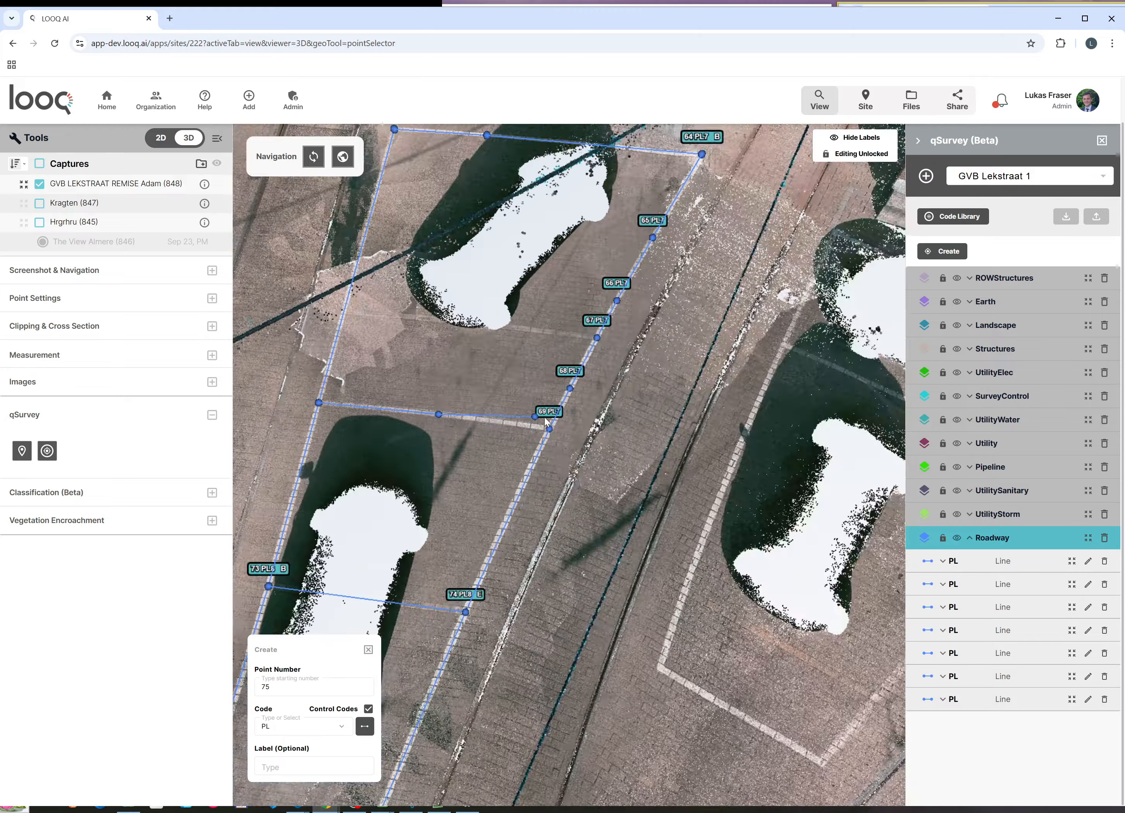
scroll(557, 480, "up", 5)
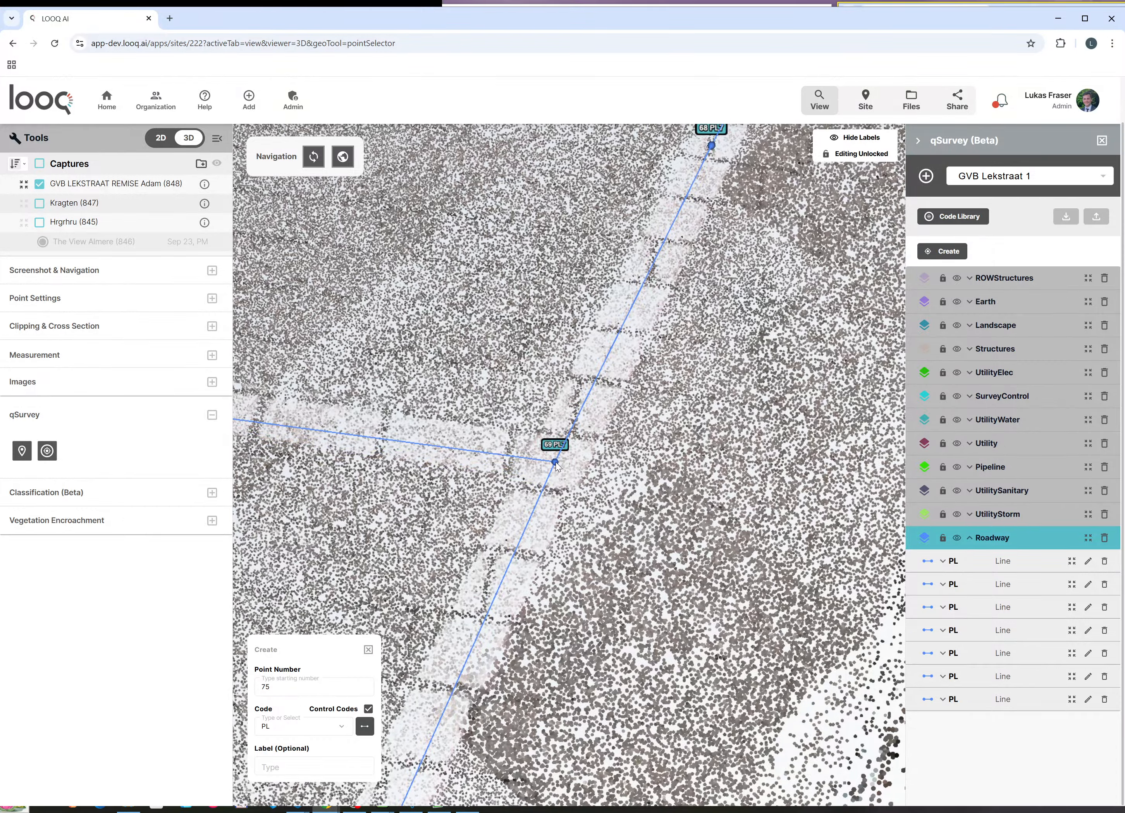
right_click(733, 421)
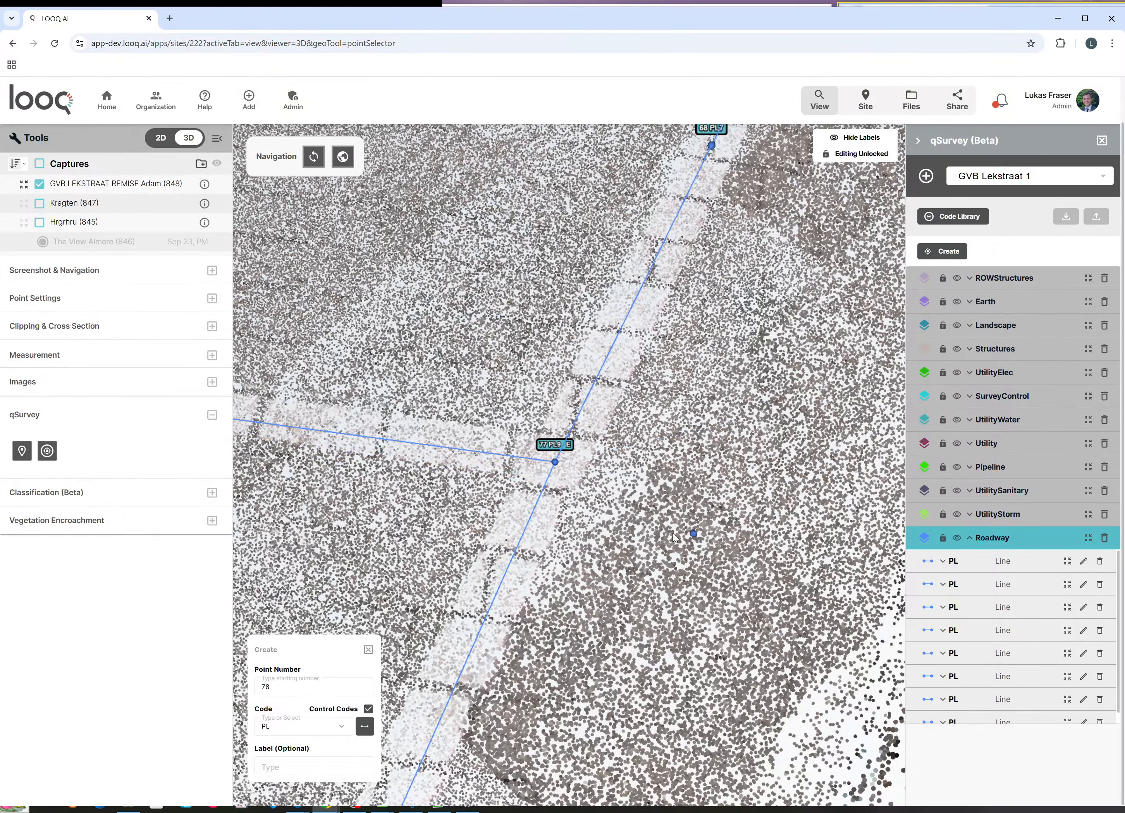
Step: Pan, orbit and zoom until PL6 points 58–62 by the drain grate and tram rails fill the view
scroll(716, 568, "down", 5)
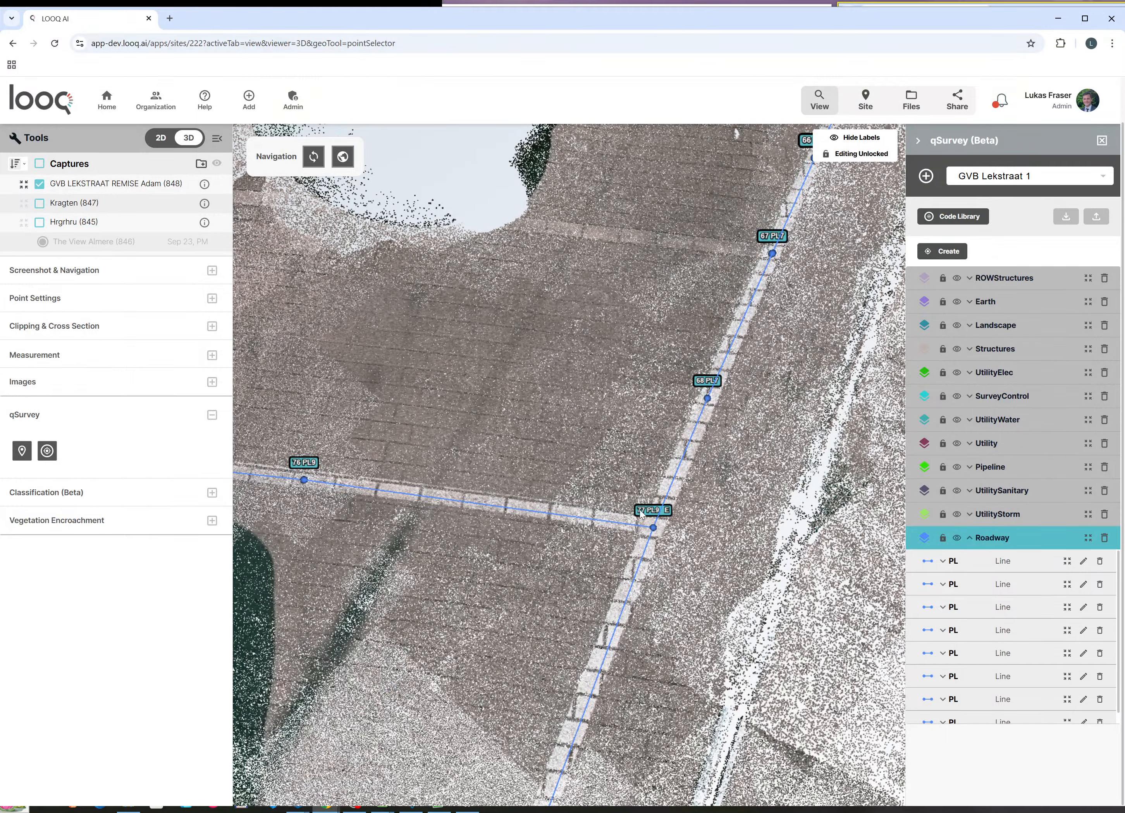
scroll(715, 421, "down", 5)
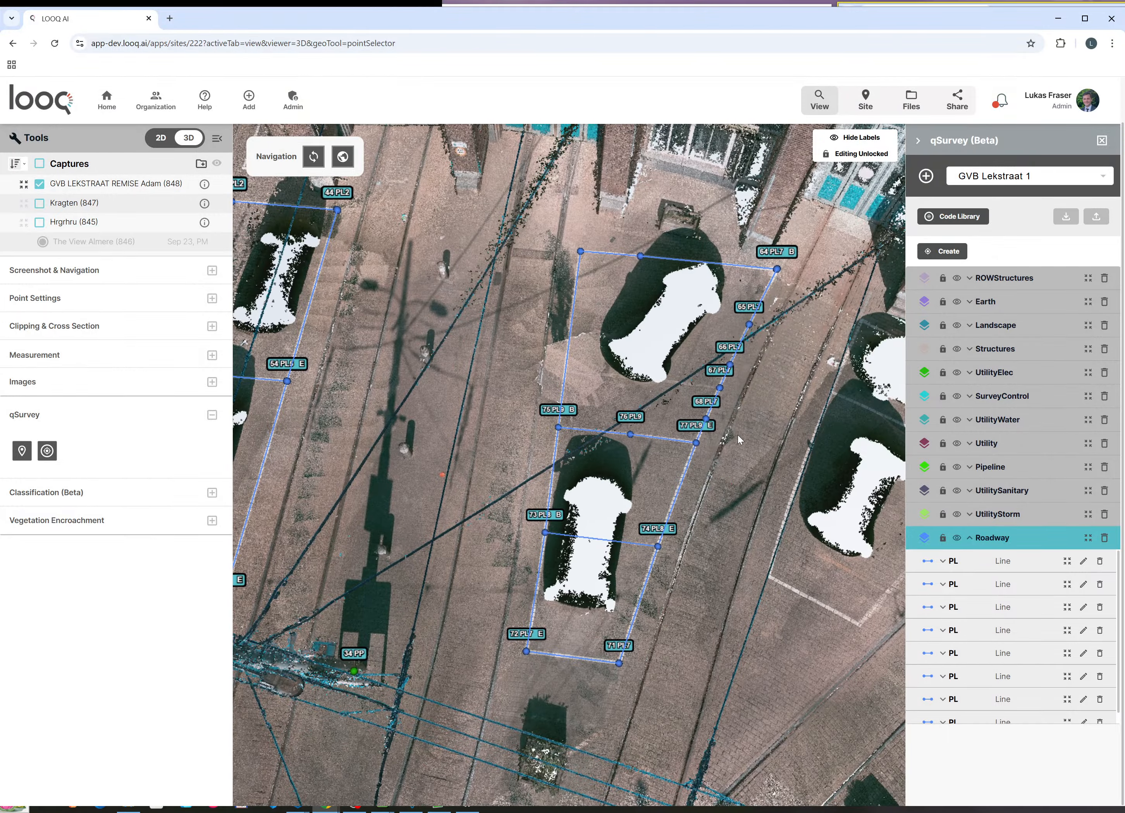
right_click_drag(736, 435, 777, 431)
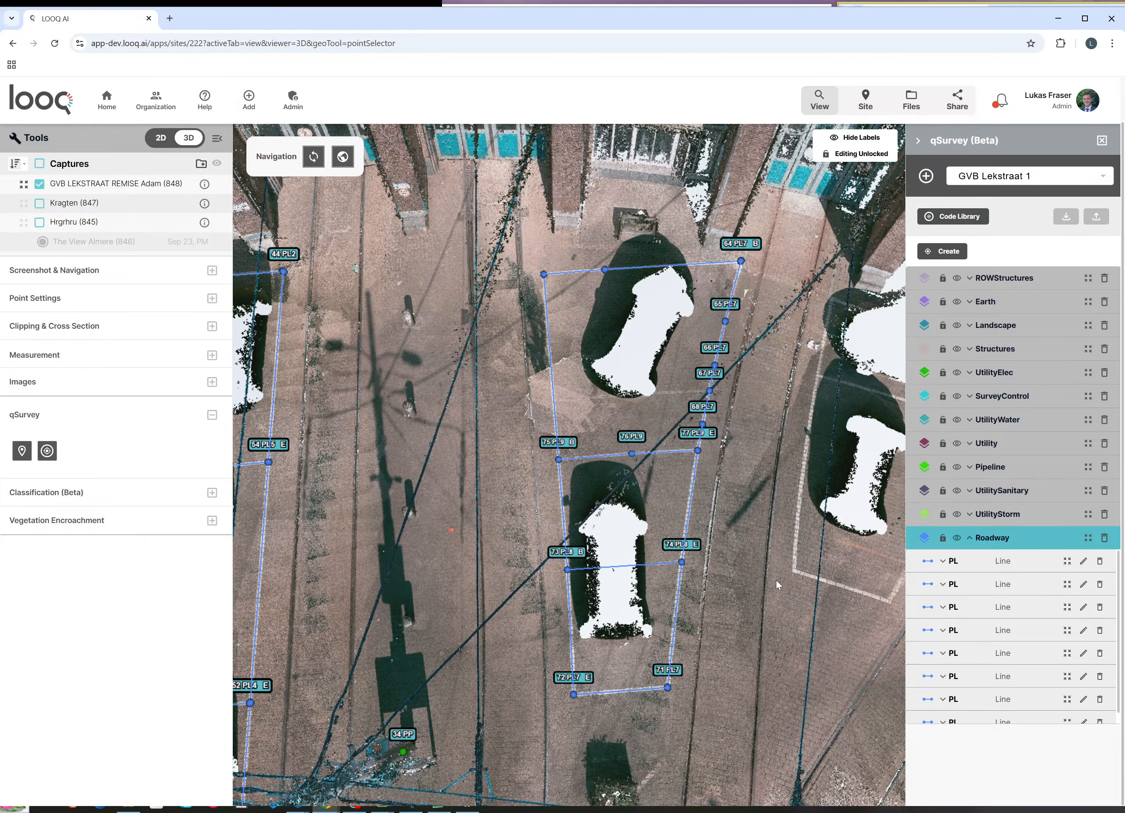
left_click_drag(756, 621, 746, 347)
scroll(673, 449, "down", 4)
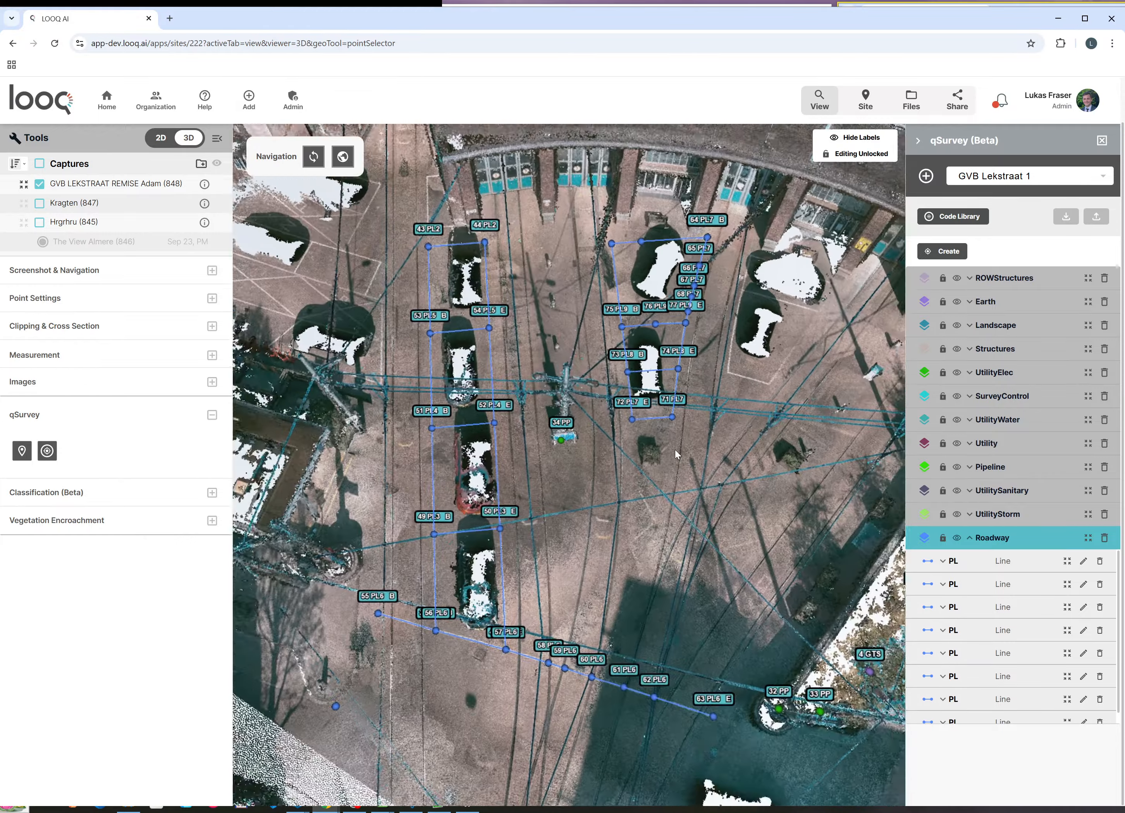
scroll(675, 450, "down", 1)
left_click_drag(665, 604, 687, 454)
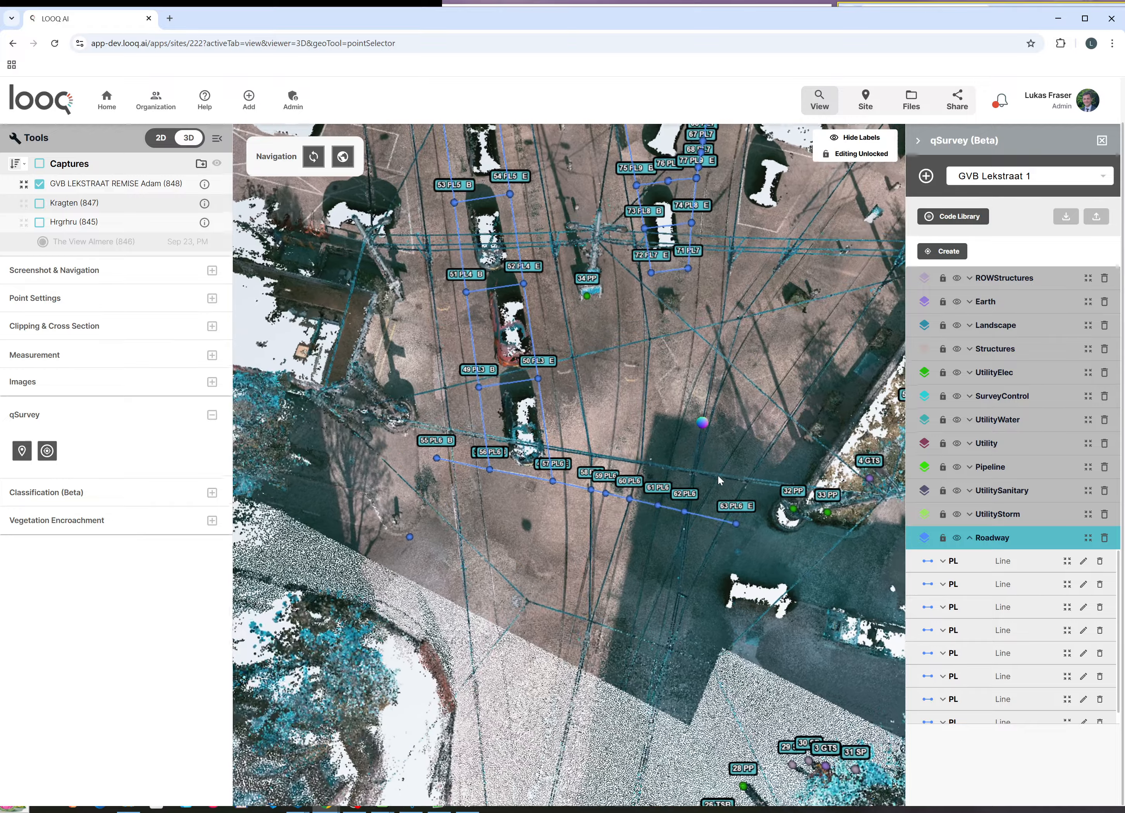
scroll(634, 502, "up", 5)
scroll(635, 504, "up", 5)
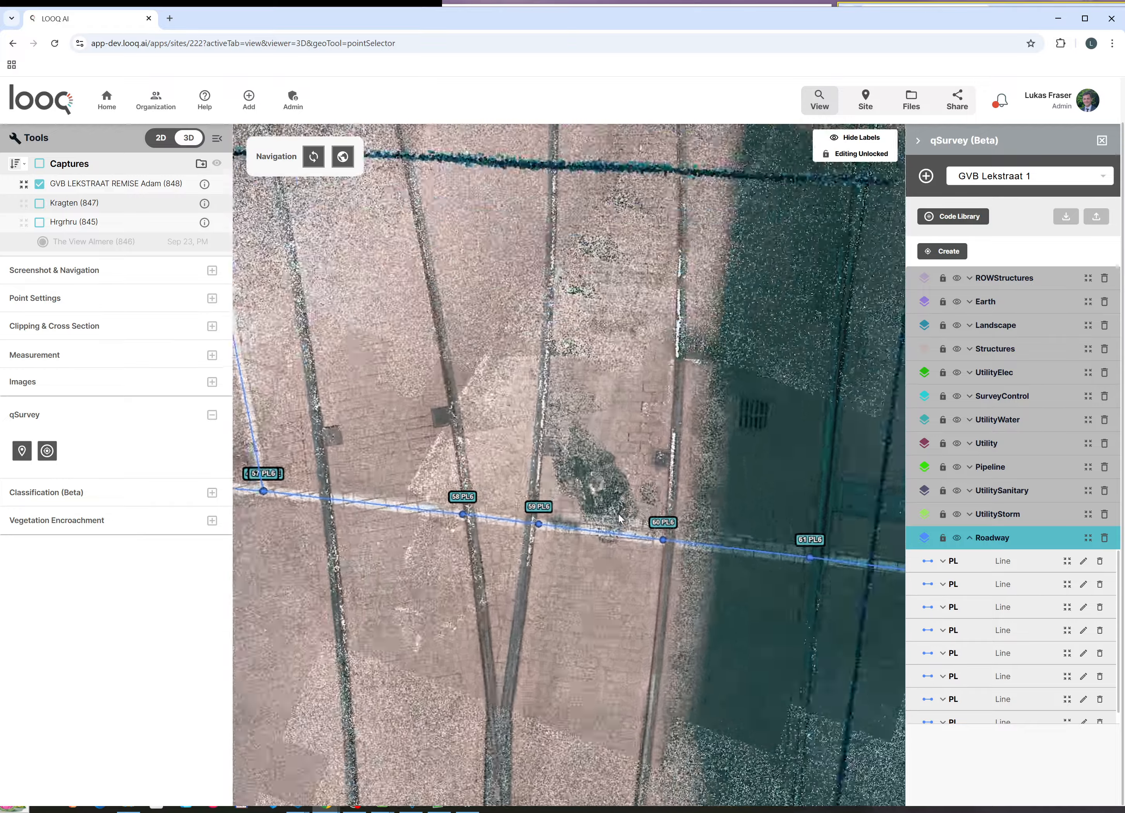
scroll(527, 493, "up", 5)
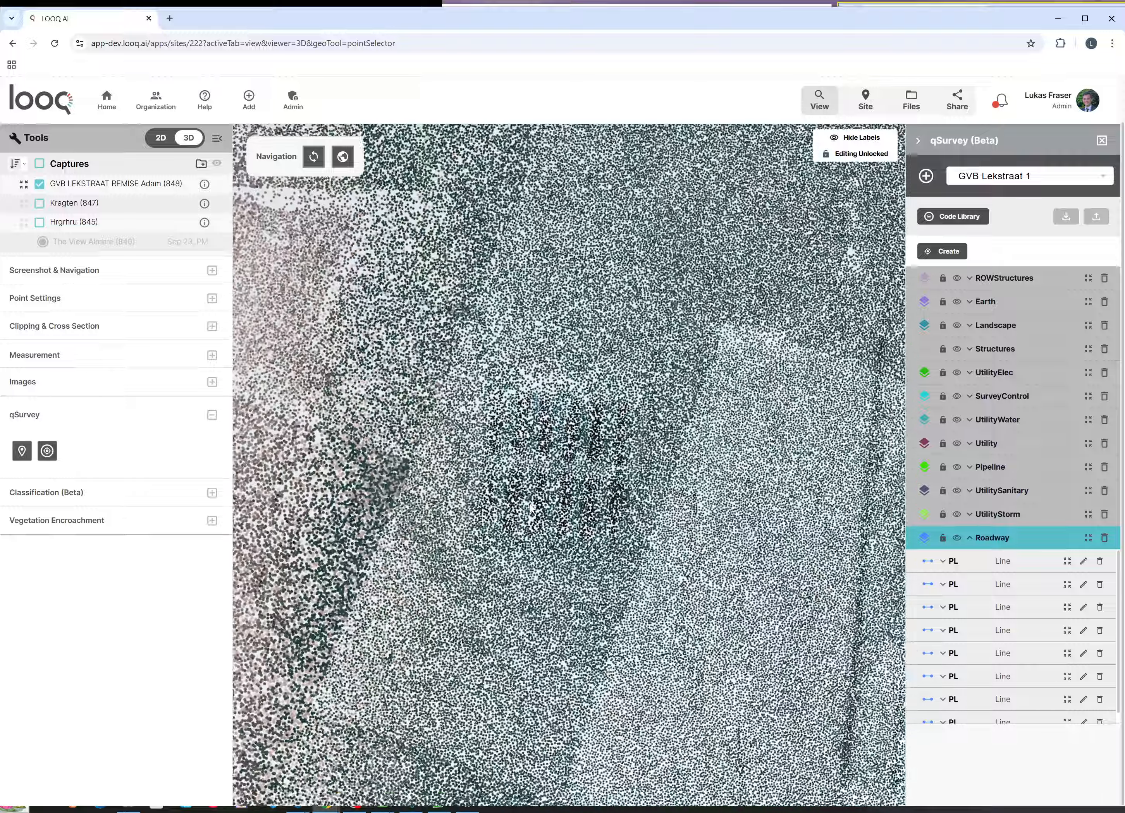
right_click_drag(528, 501, 526, 432)
scroll(527, 432, "down", 5)
scroll(525, 436, "down", 5)
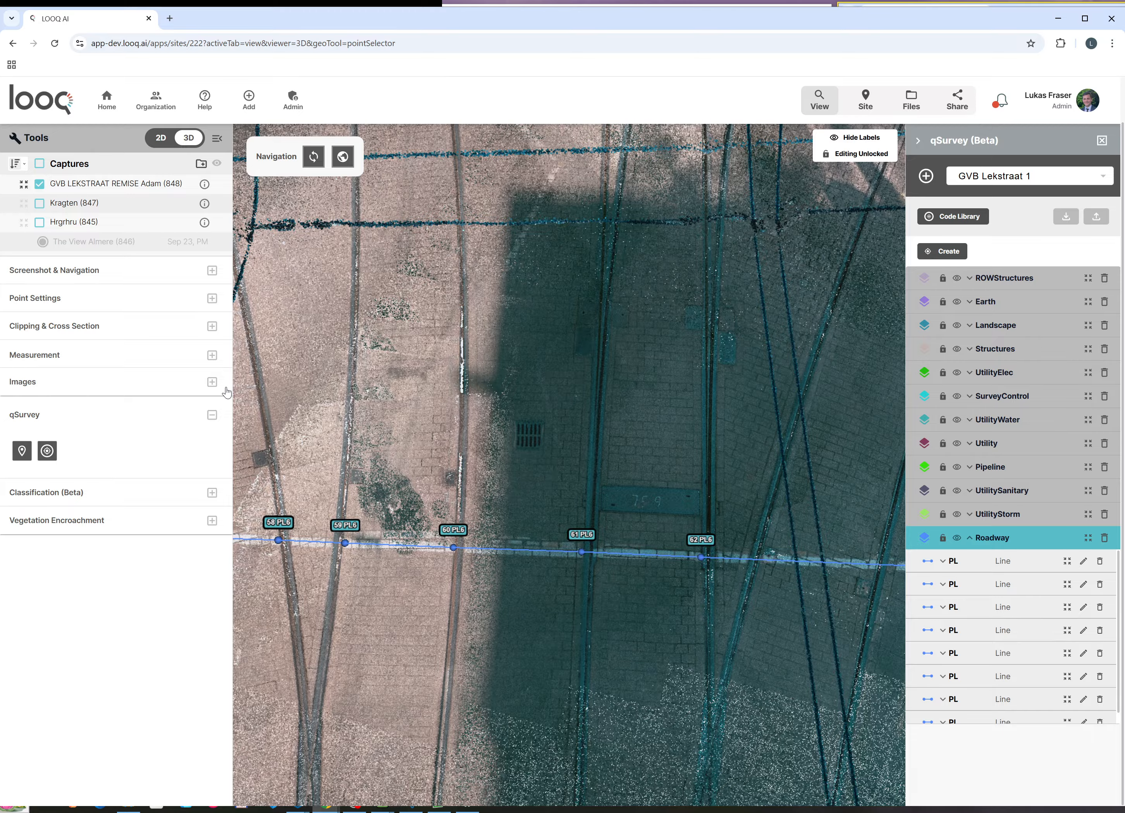
Step: Expand the Images options and switch panorama locations to Show, then zoom out slightly
left_click(213, 383)
left_click(39, 419)
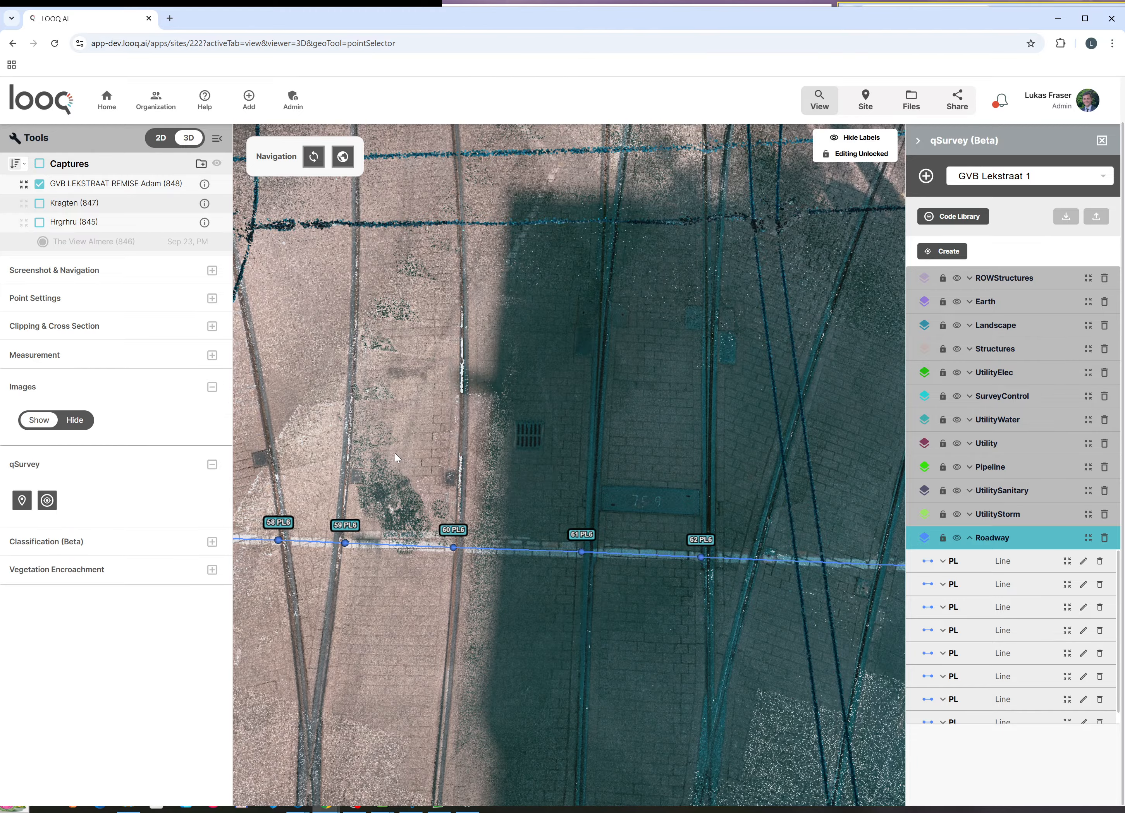
scroll(516, 478, "down", 3)
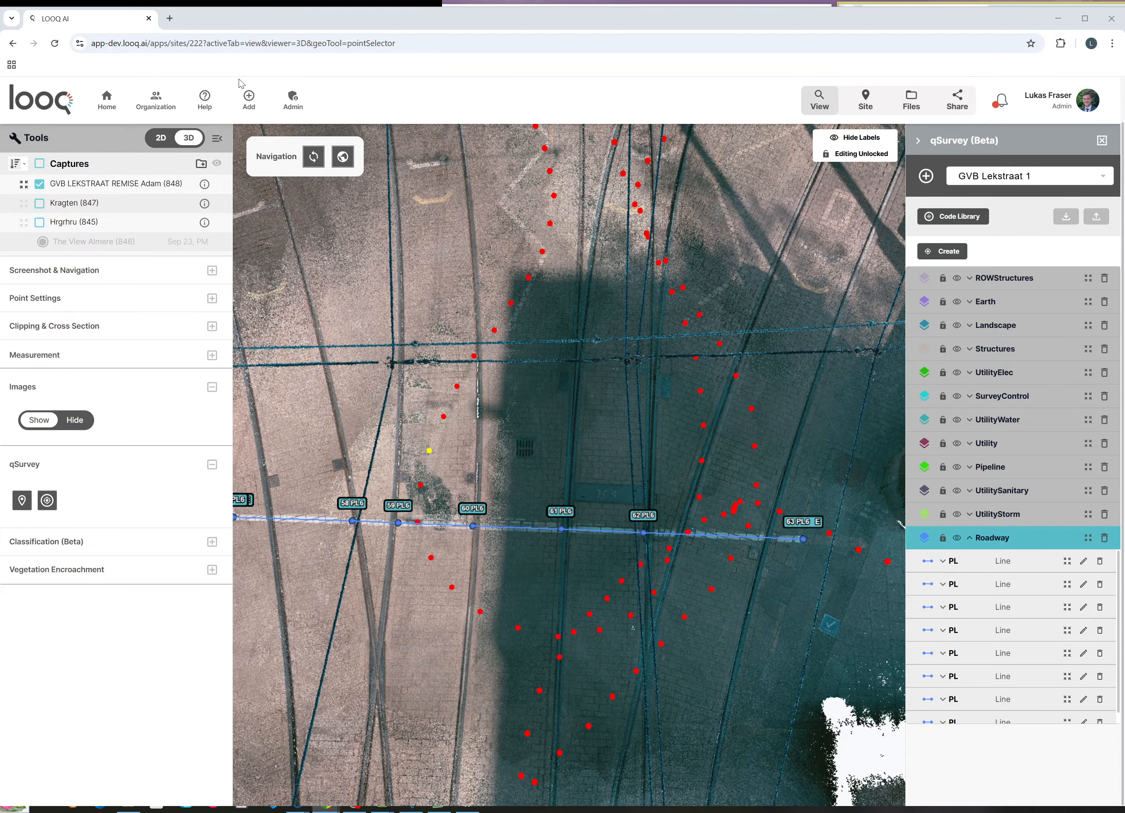
Step: Load the panorama page app-dev.looq.ai/apps/panos/848/333 in a new tab
left_click(169, 18)
type("https://app-dev.looq.ai/apps/panos/848/333")
key("Return")
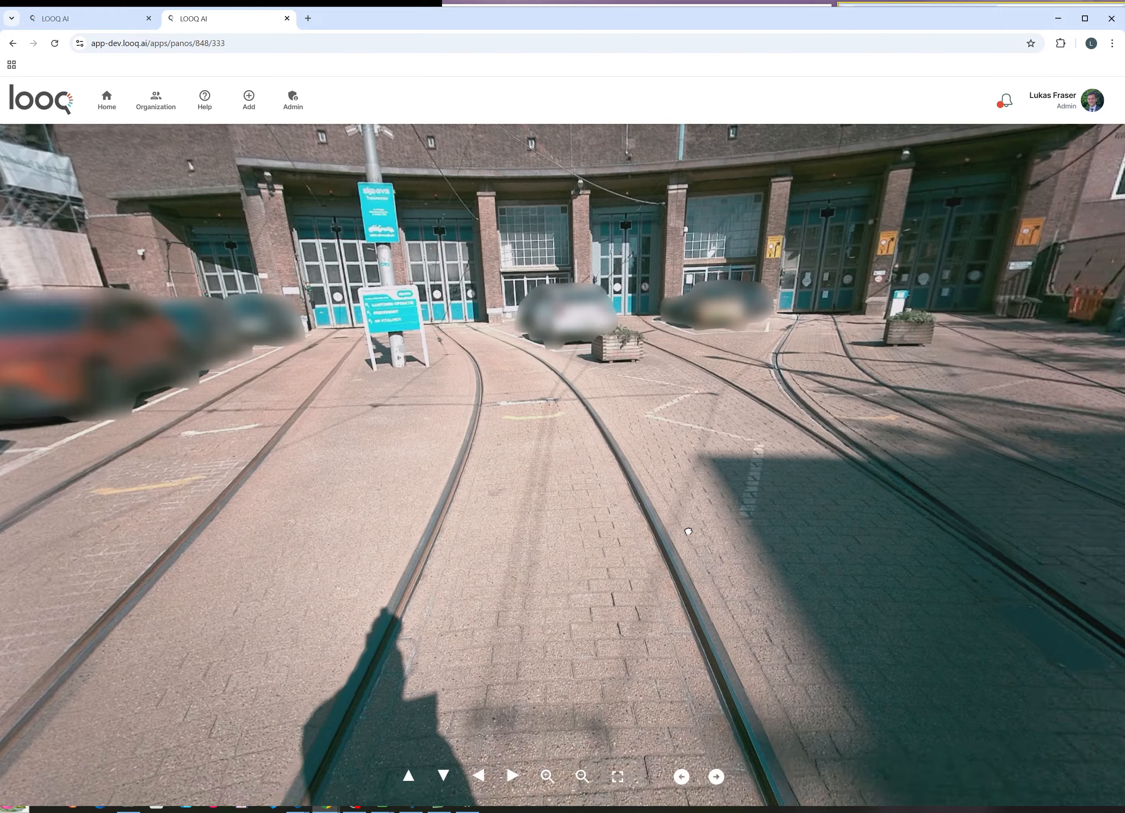
Step: Look around the depot panorama at tracks, doors and sign, then return to the 3D viewer tab
left_click_drag(688, 532, 954, 738)
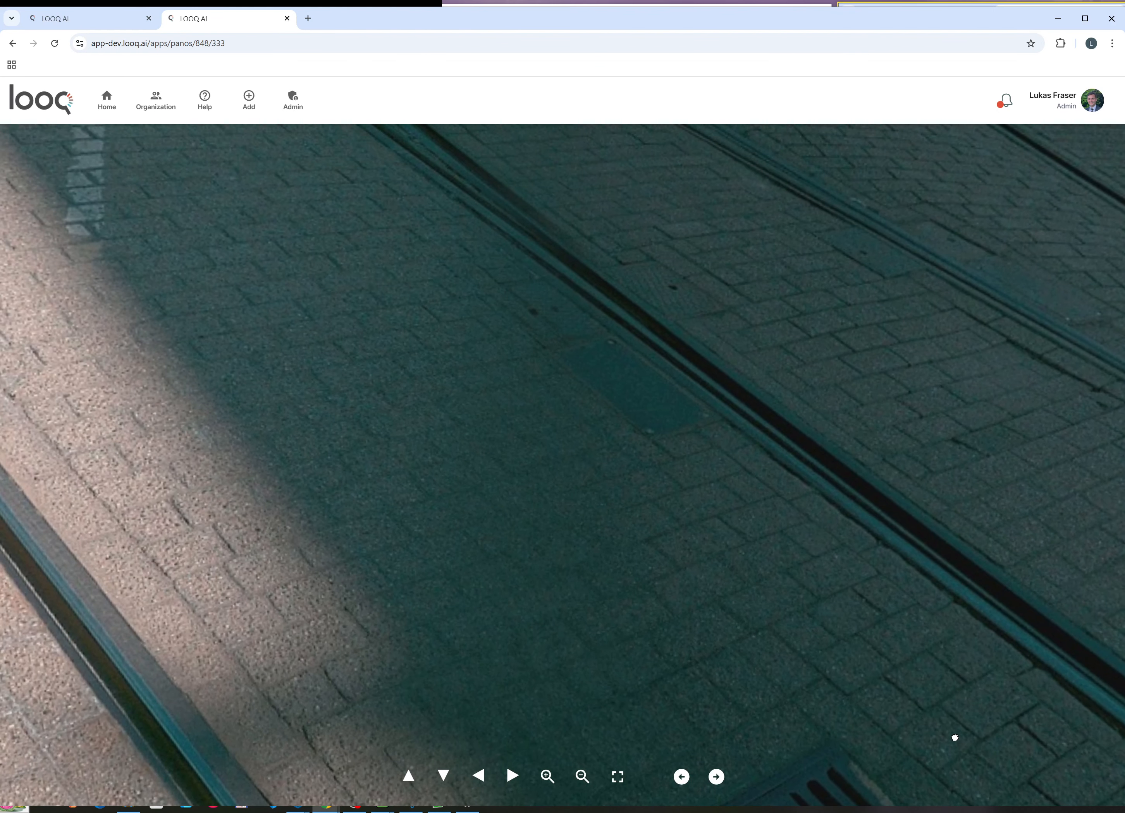
scroll(949, 741, "down", 5)
left_click_drag(424, 354, 704, 485)
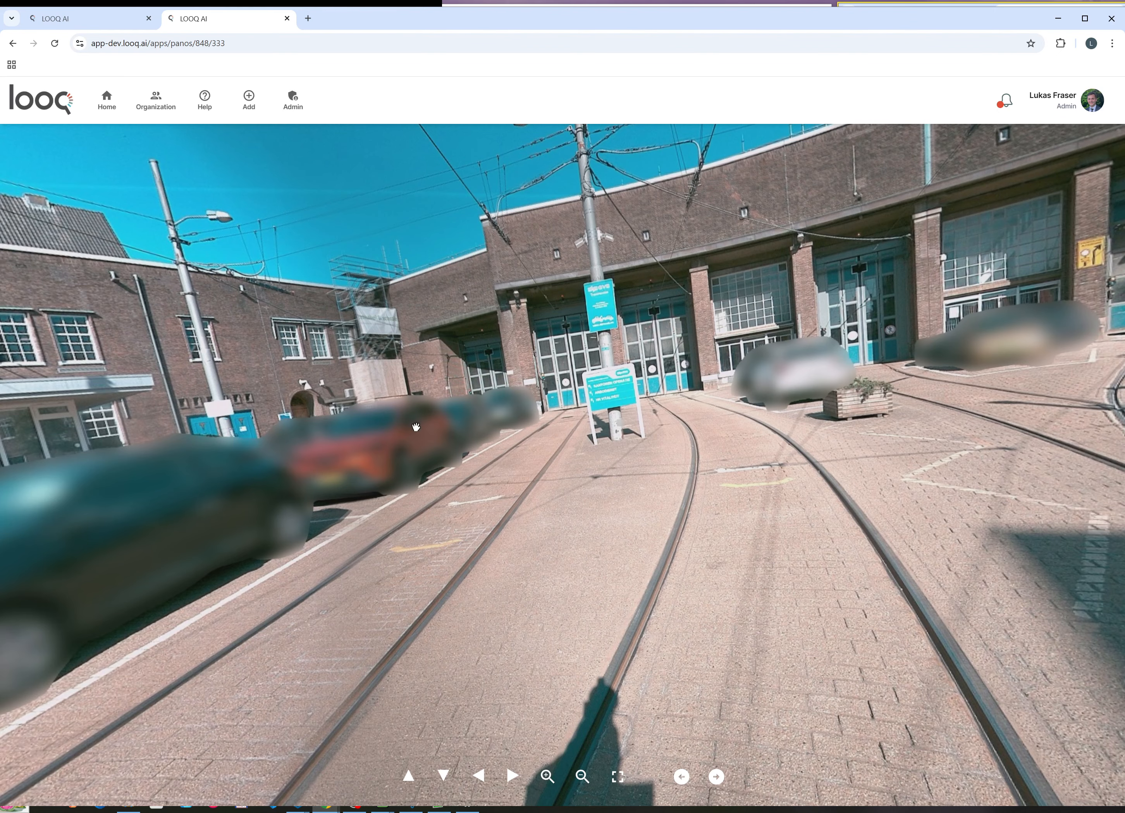
scroll(620, 400, "up", 3)
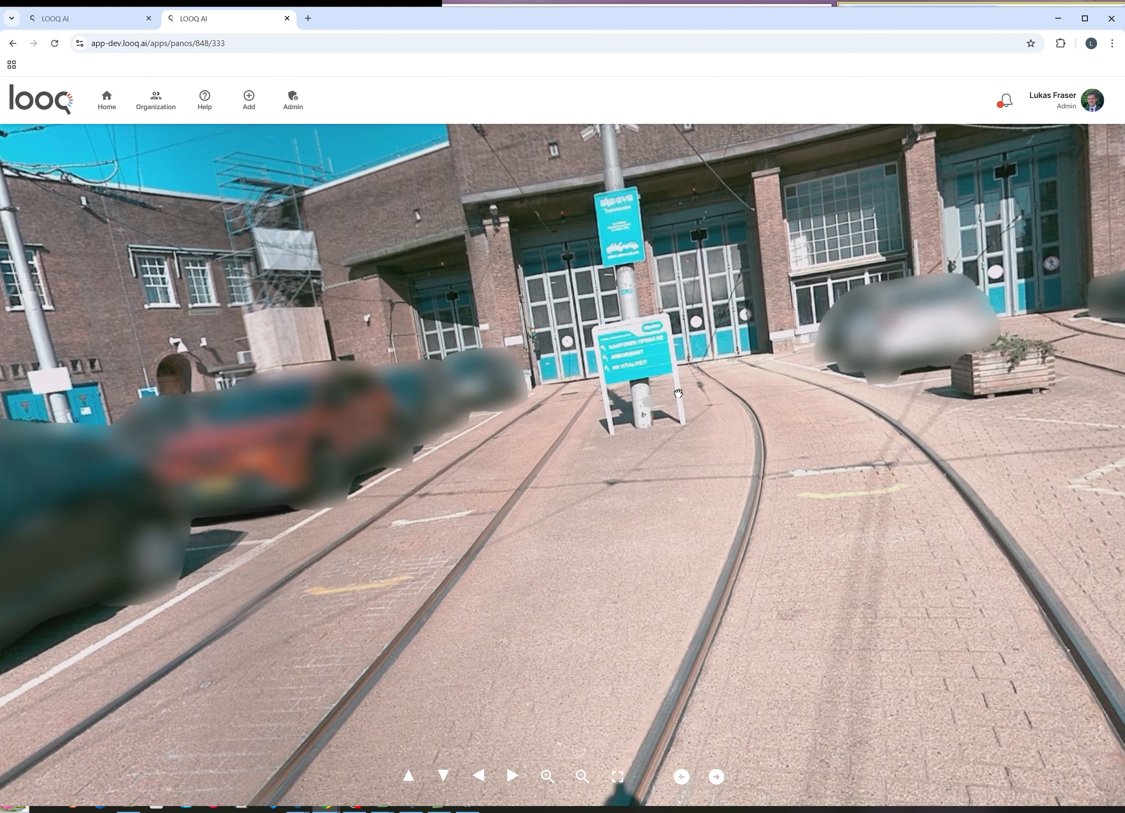
left_click_drag(620, 400, 538, 359)
left_click_drag(1030, 518, 463, 309)
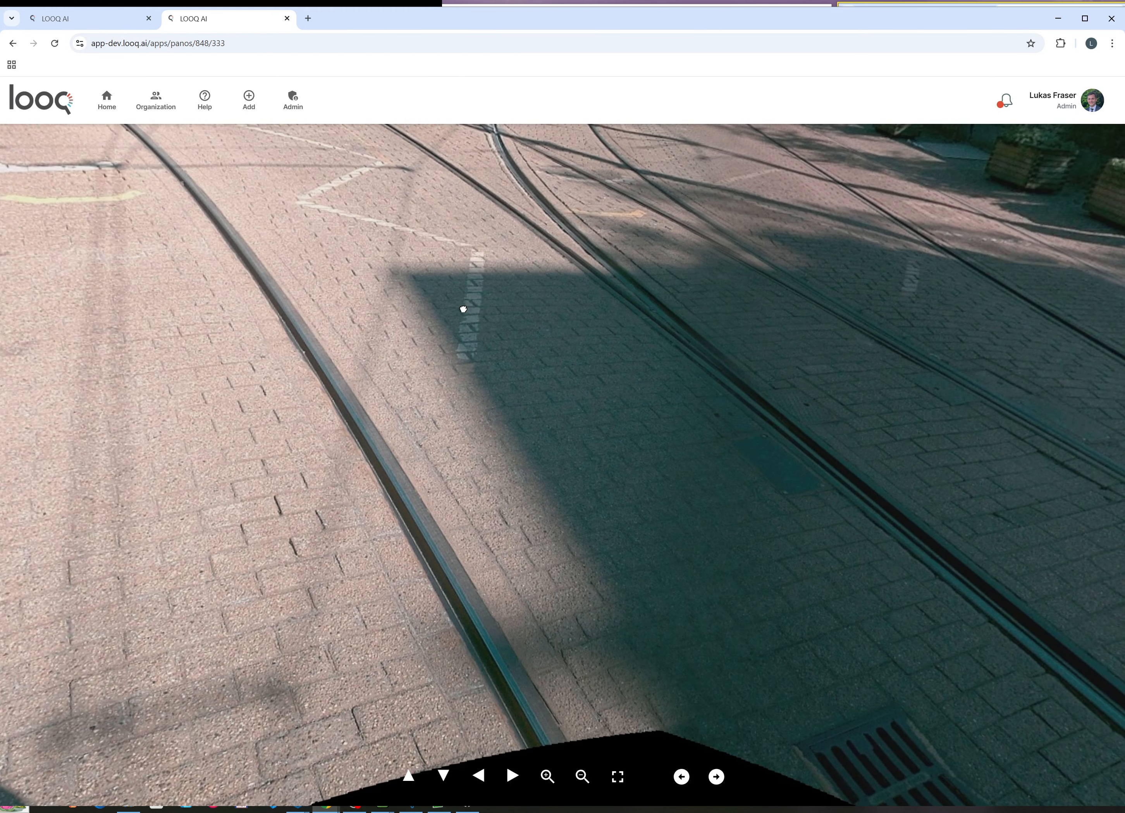
left_click(95, 19)
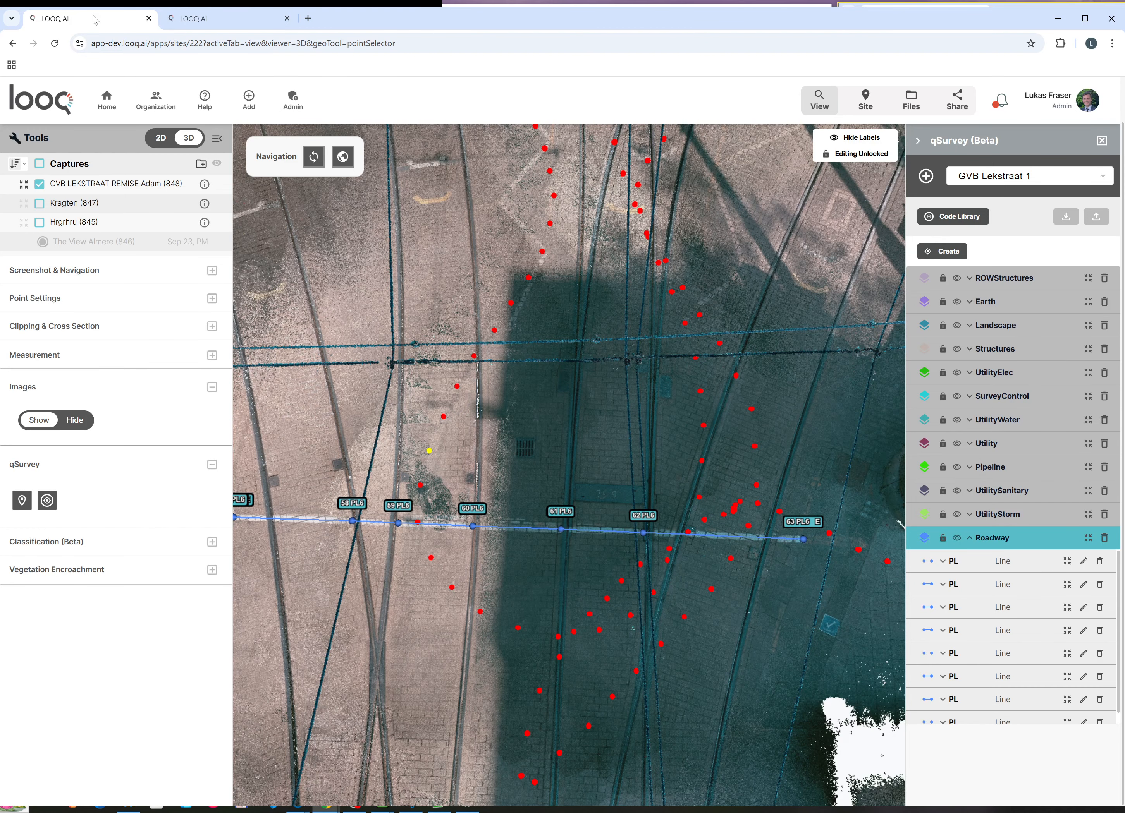
Step: Zoom onto the drain grate and start point 78 with code GRE
scroll(497, 432, "up", 8)
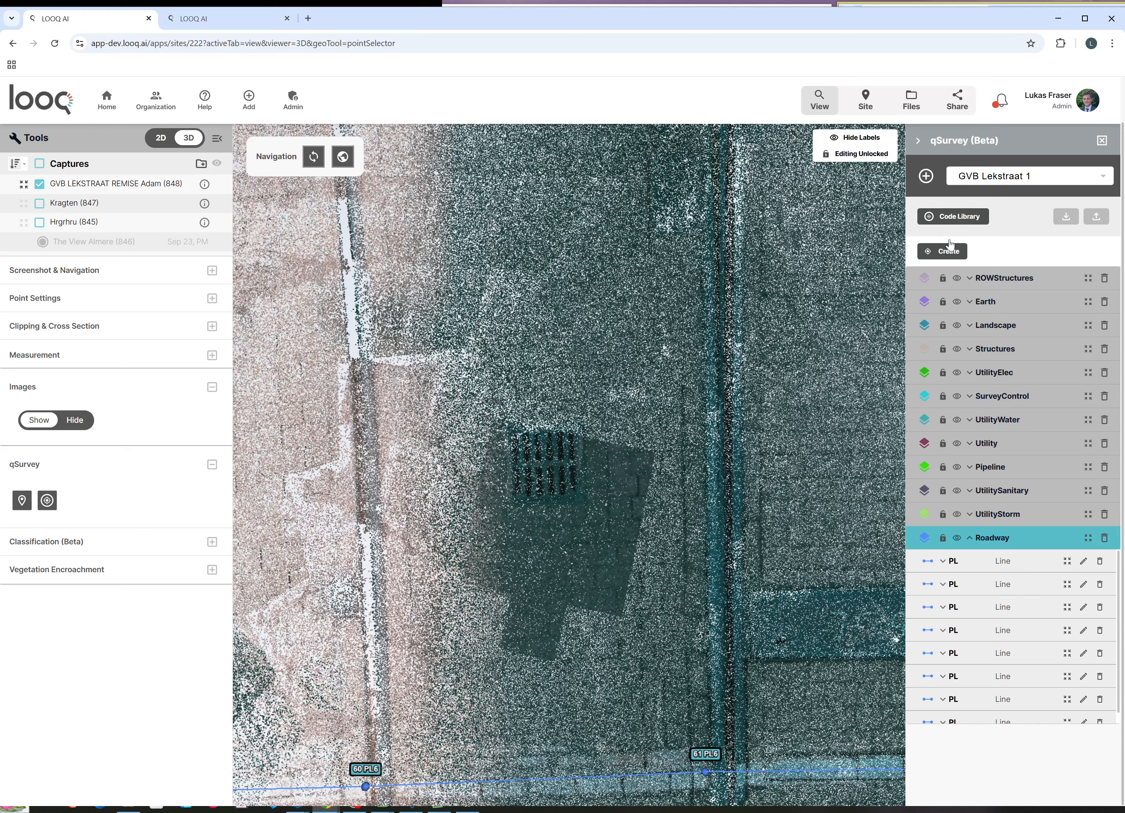
left_click(941, 251)
left_click(284, 729)
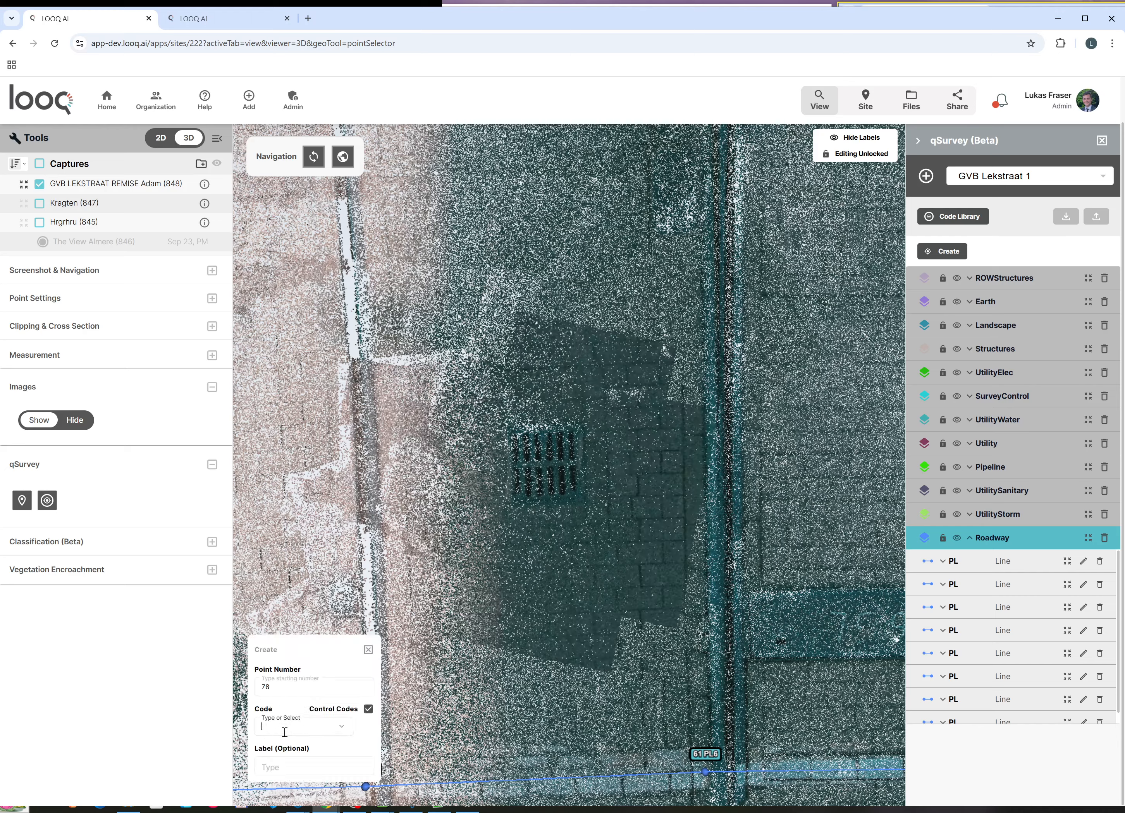
type("GRE")
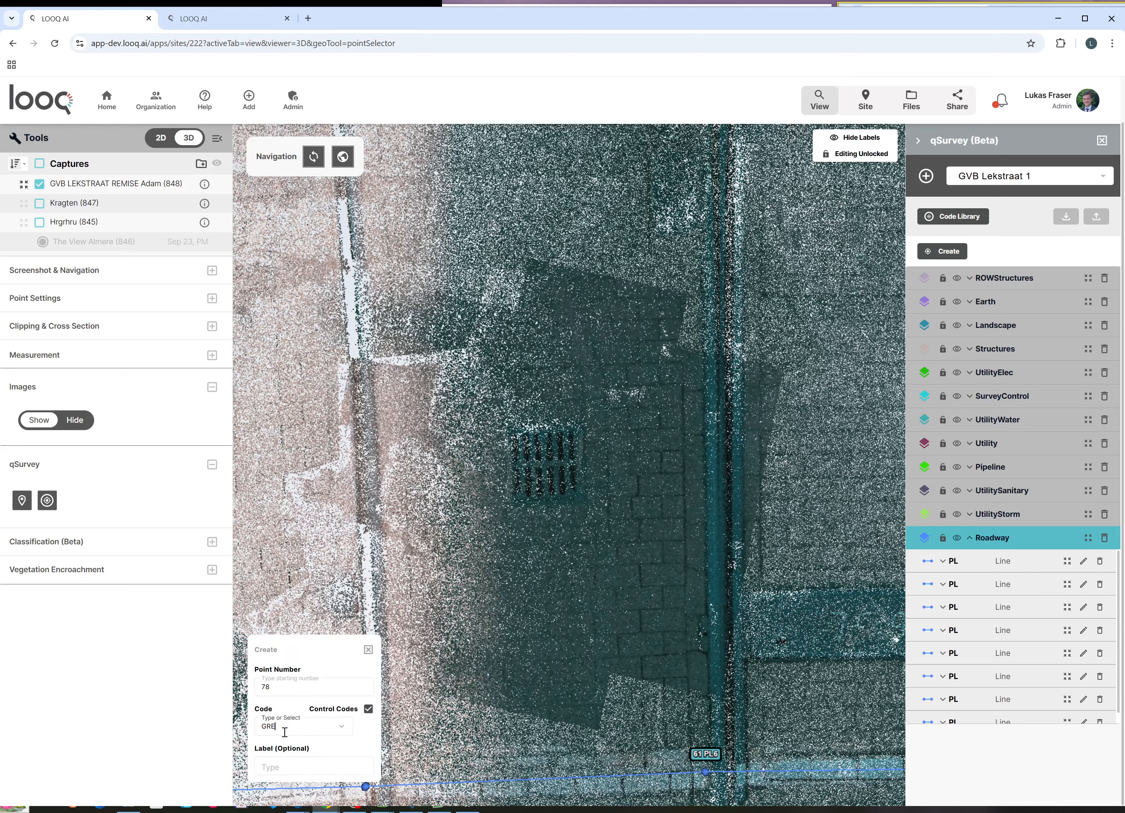
key("Return")
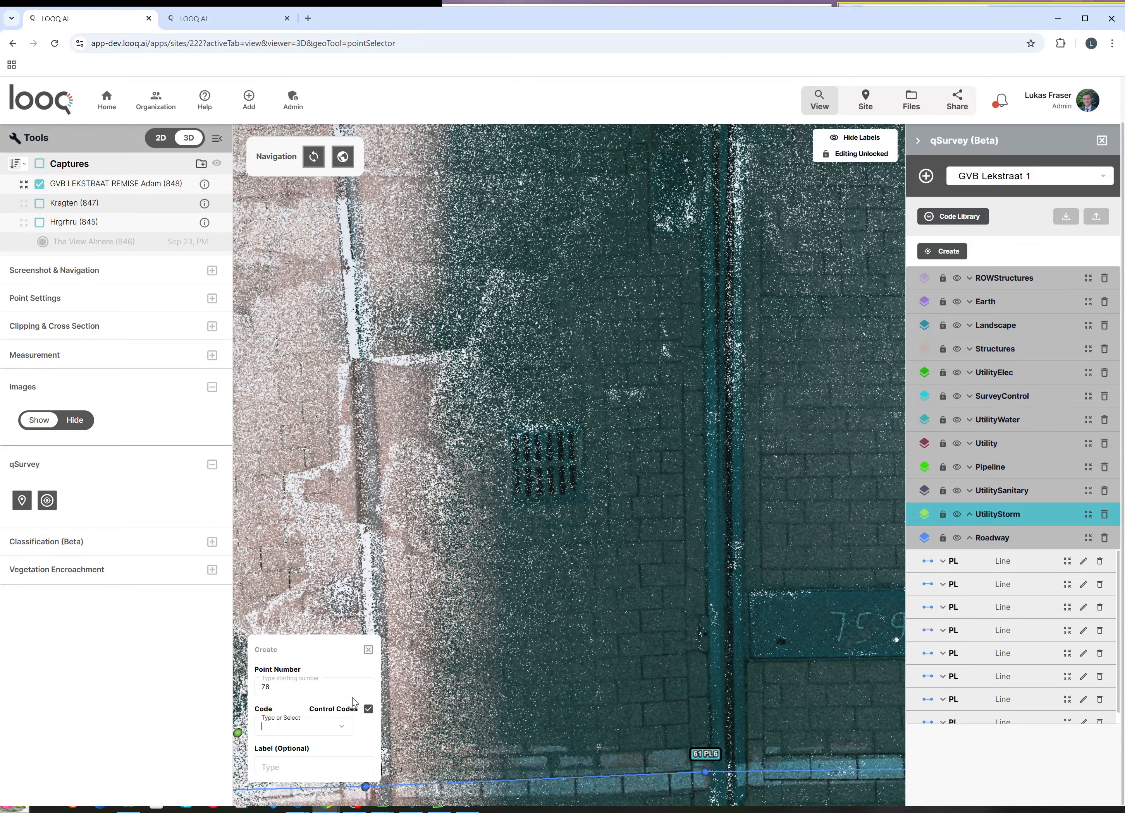
Step: Close the point-creation form, then zoom out and pan up along PL6 to the parking bays
left_click(368, 649)
scroll(611, 498, "down", 3)
scroll(610, 499, "down", 3)
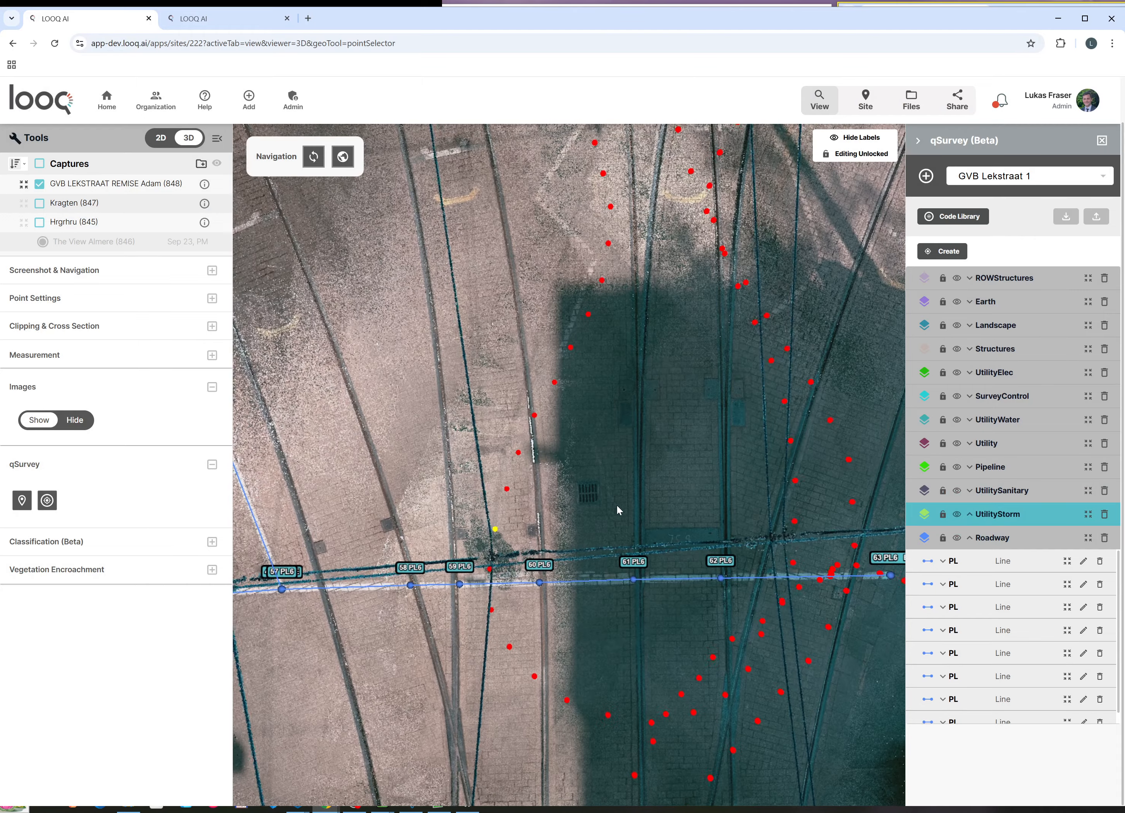
left_click_drag(674, 554, 667, 403)
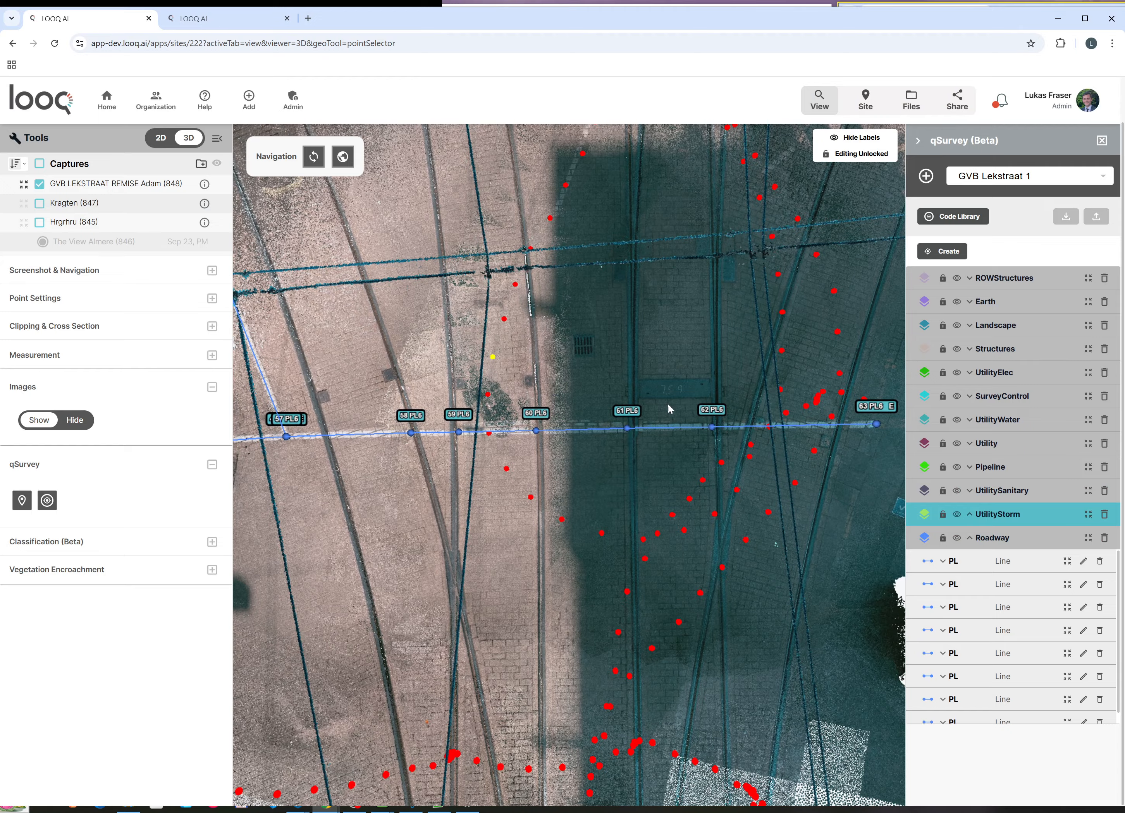
scroll(653, 435, "down", 3)
right_click_drag(595, 549, 723, 391)
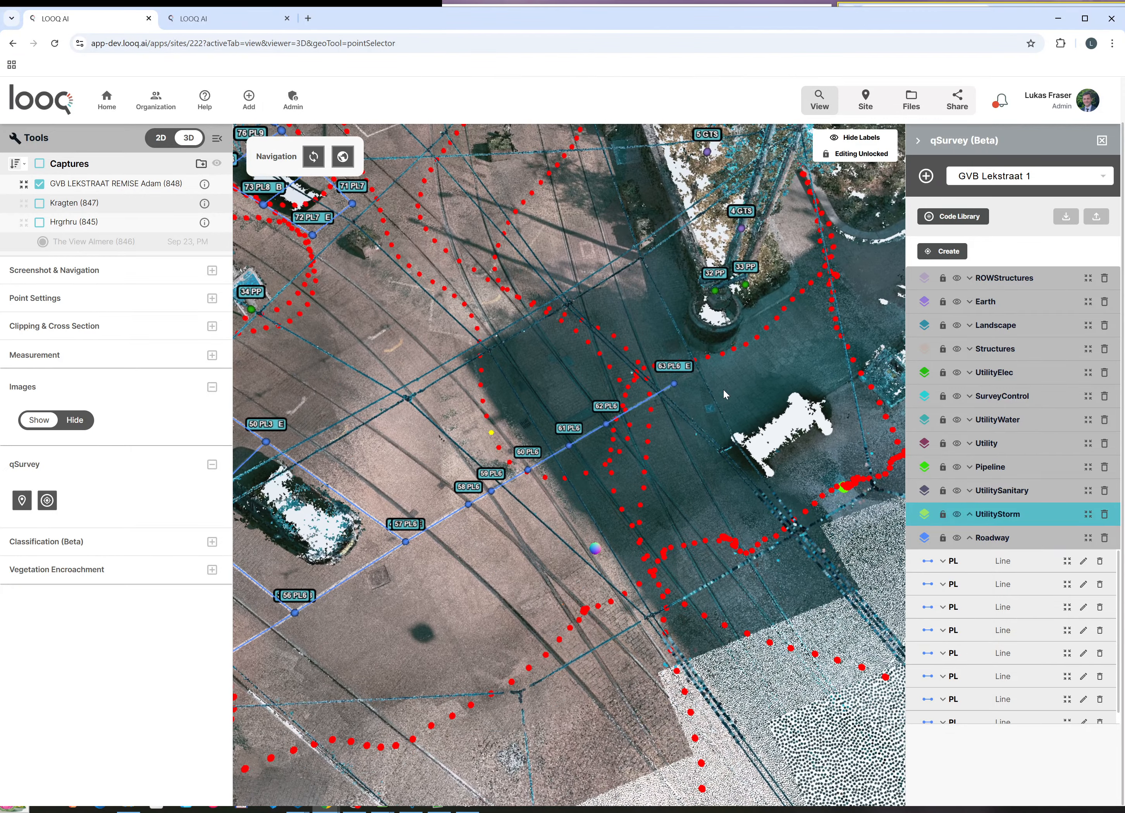
left_click_drag(716, 580, 707, 379)
scroll(663, 471, "down", 2)
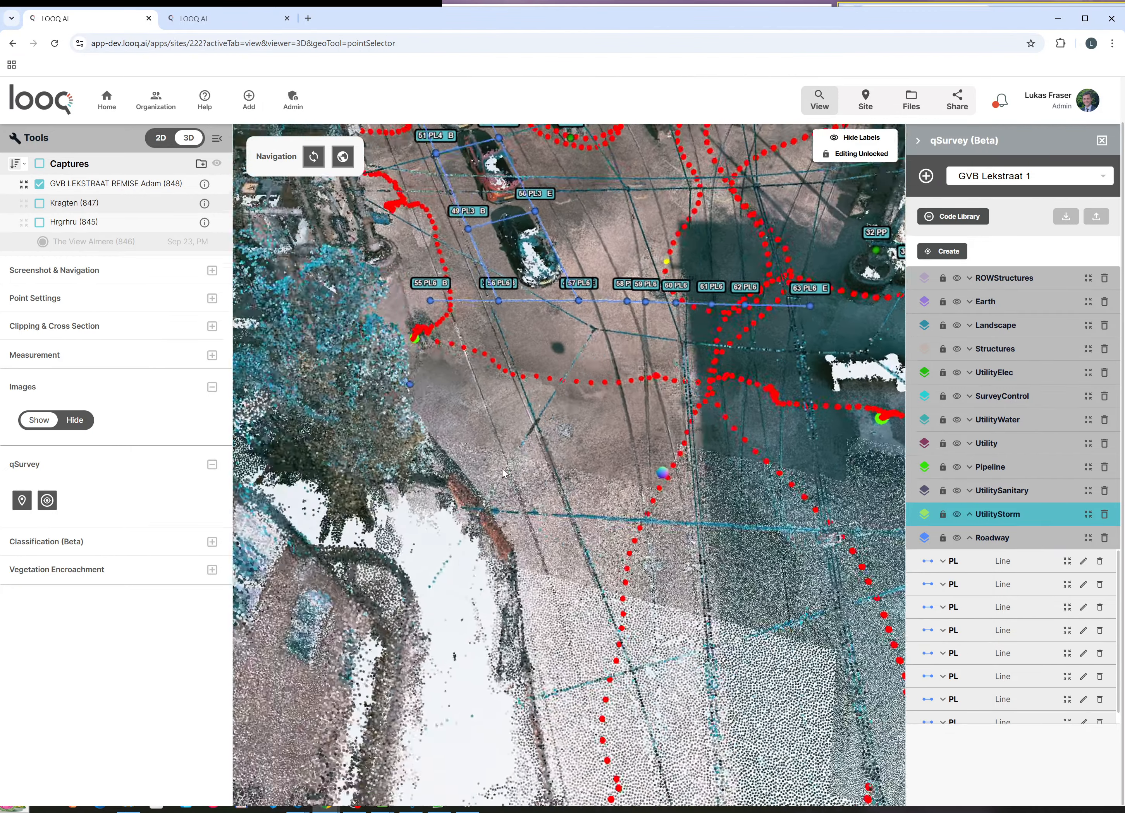